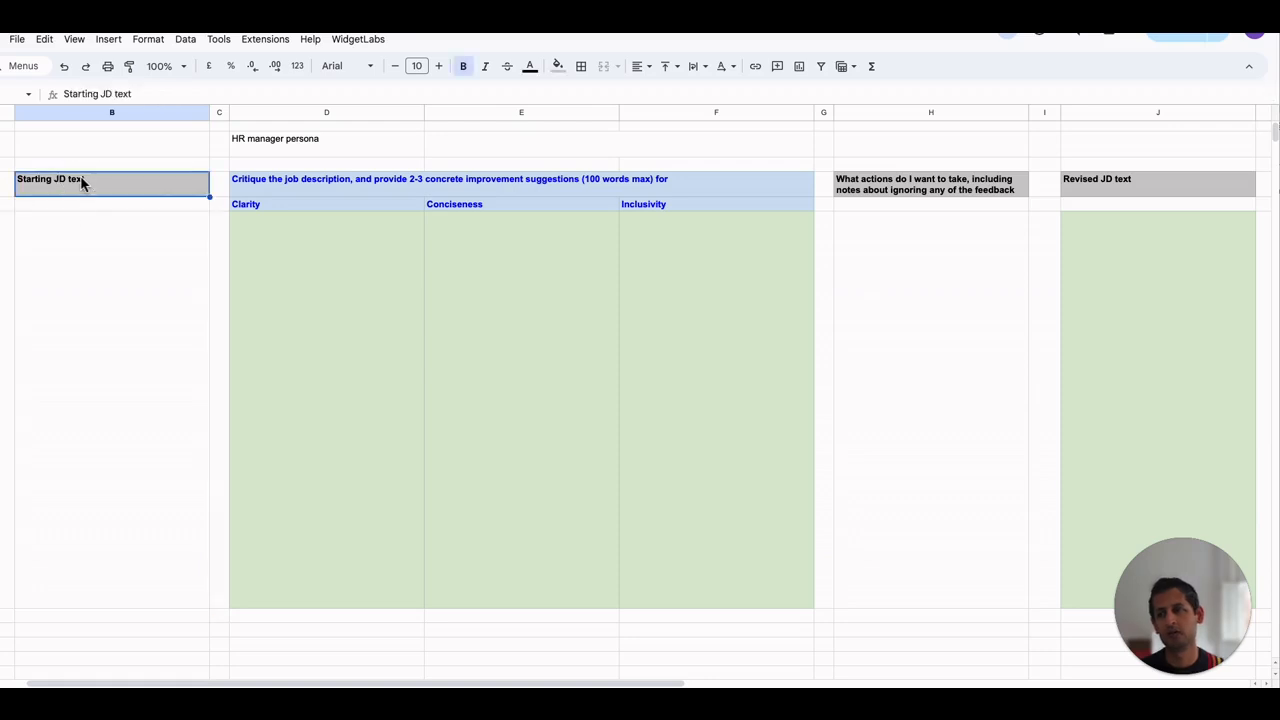
# - Examine the sheet's layout: starting JD text, HR manager persona, critique prompt with its three focus areas, action notes and revised JD text
pyautogui.click(69, 235)
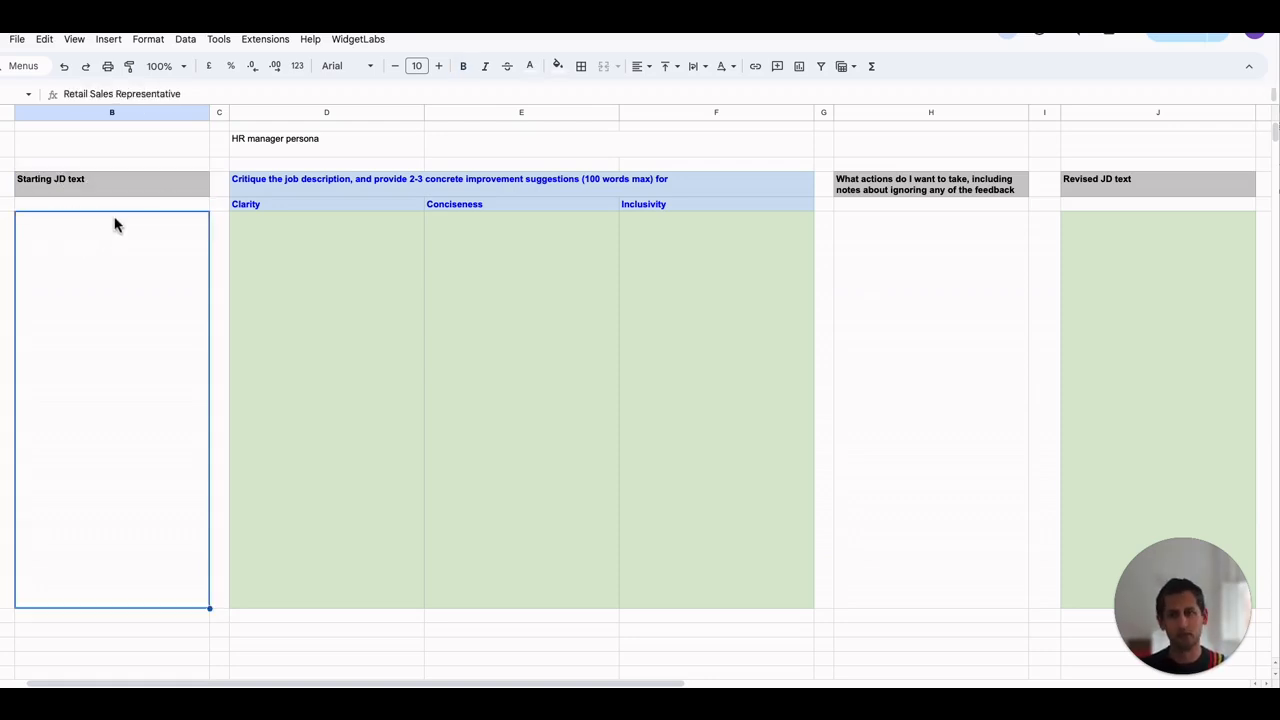
pyautogui.click(350, 148)
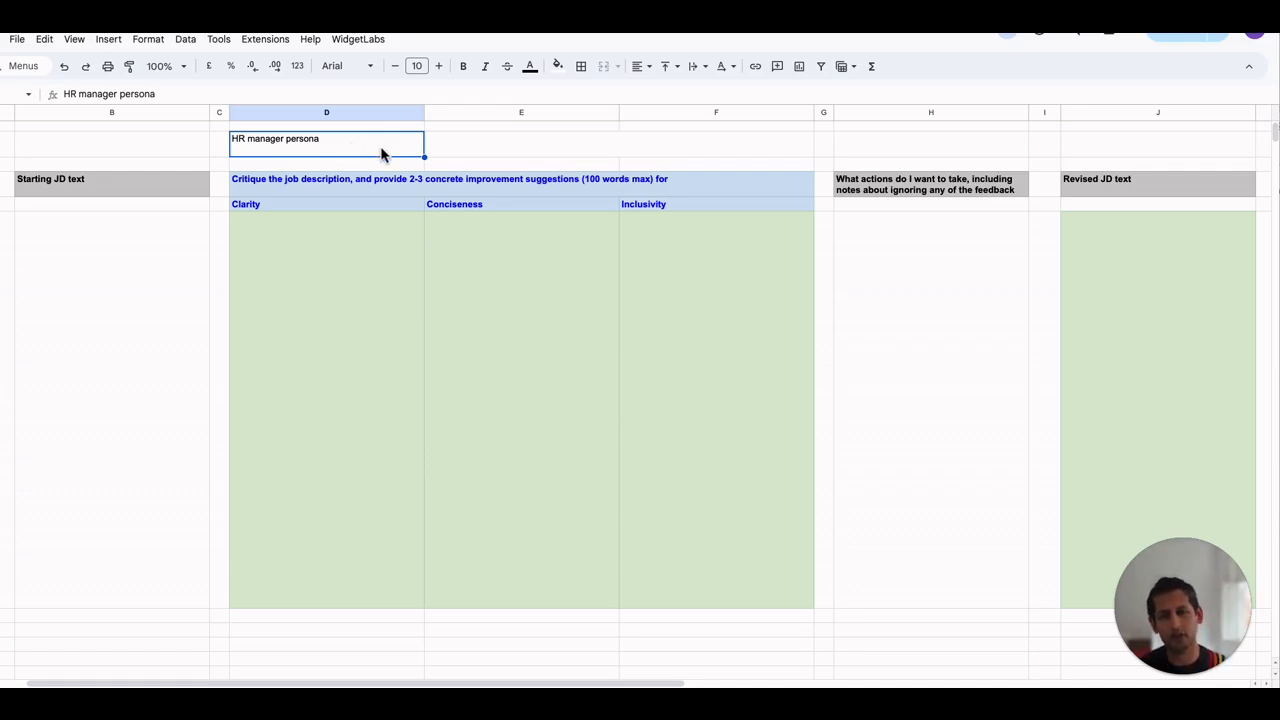
pyautogui.click(292, 186)
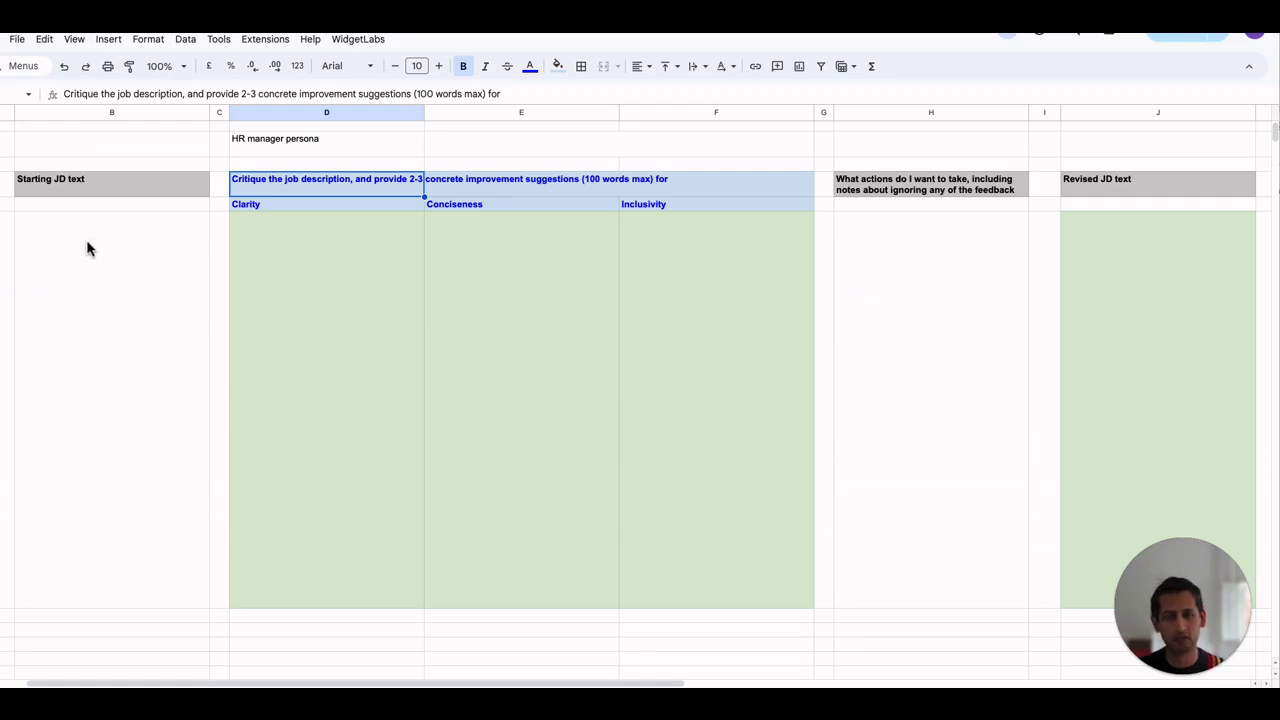
pyautogui.click(316, 206)
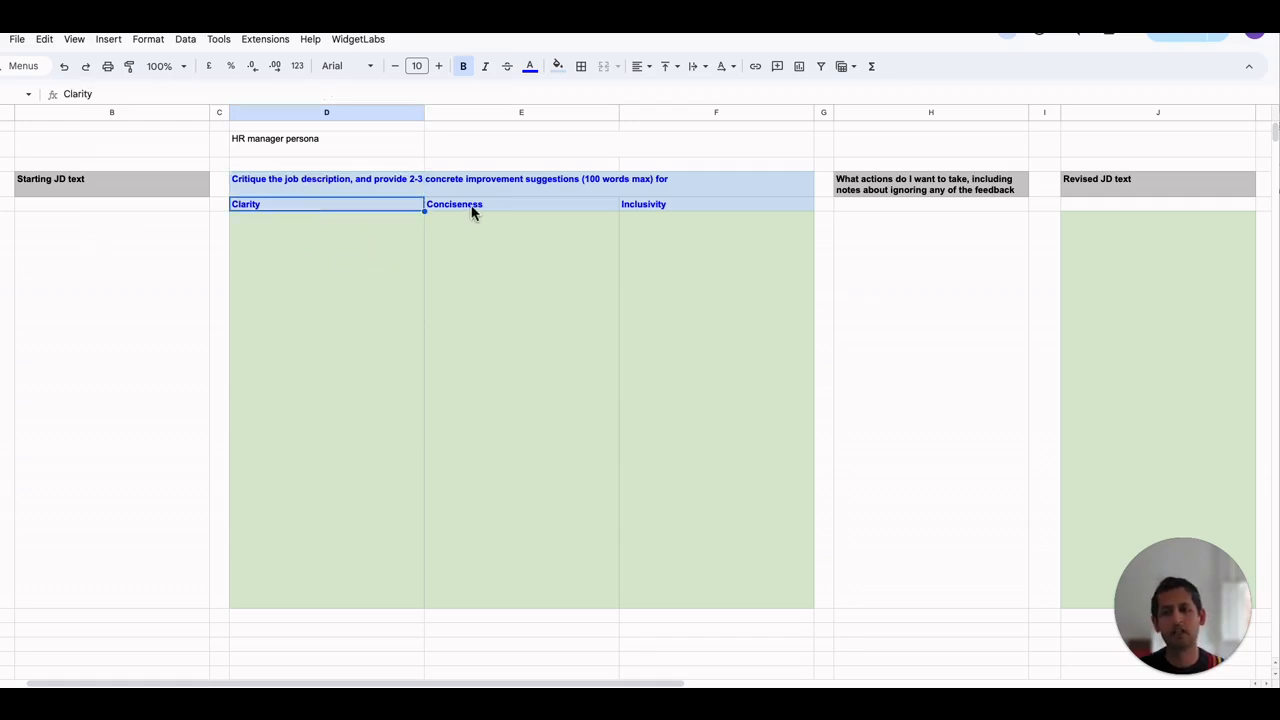
pyautogui.click(472, 210)
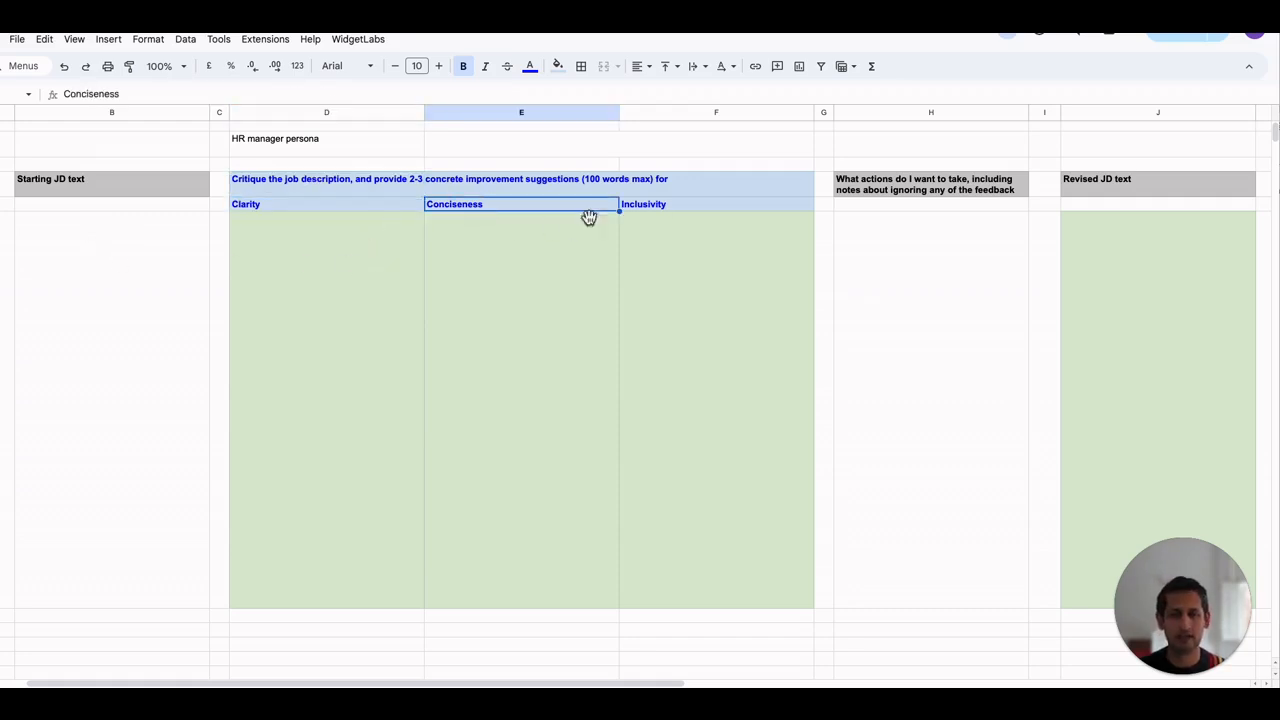
pyautogui.click(735, 210)
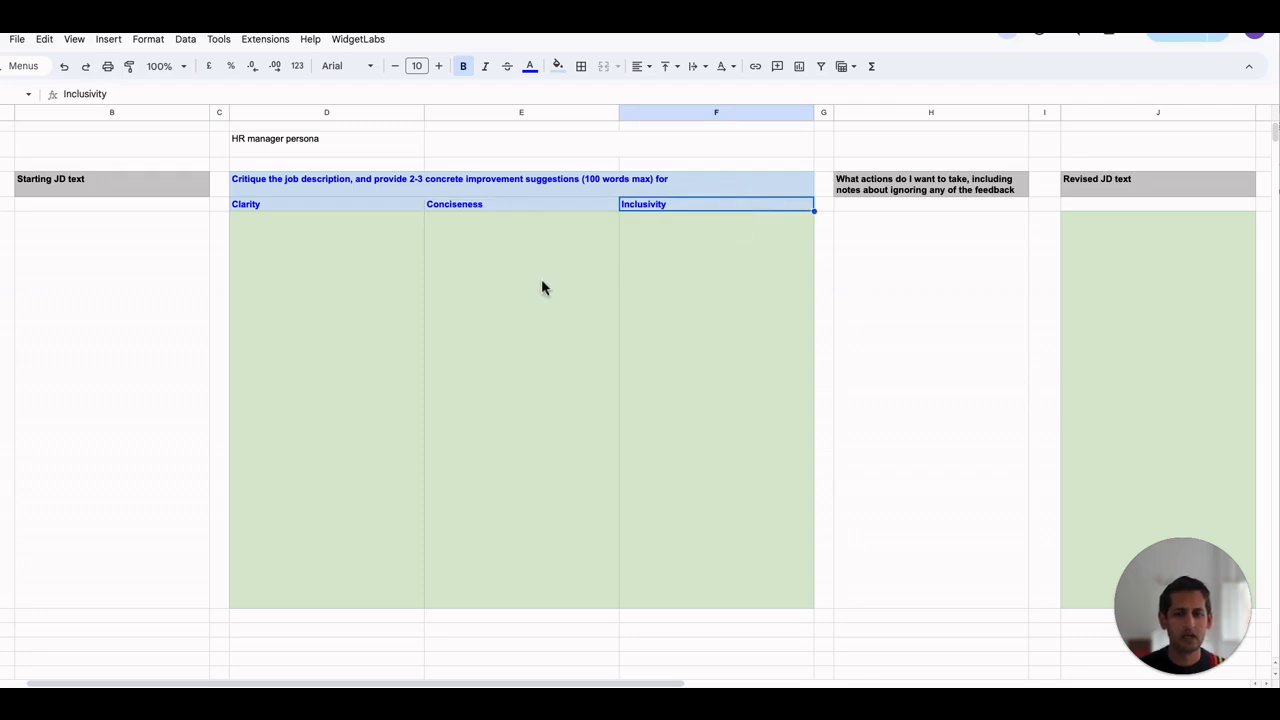
pyautogui.click(952, 190)
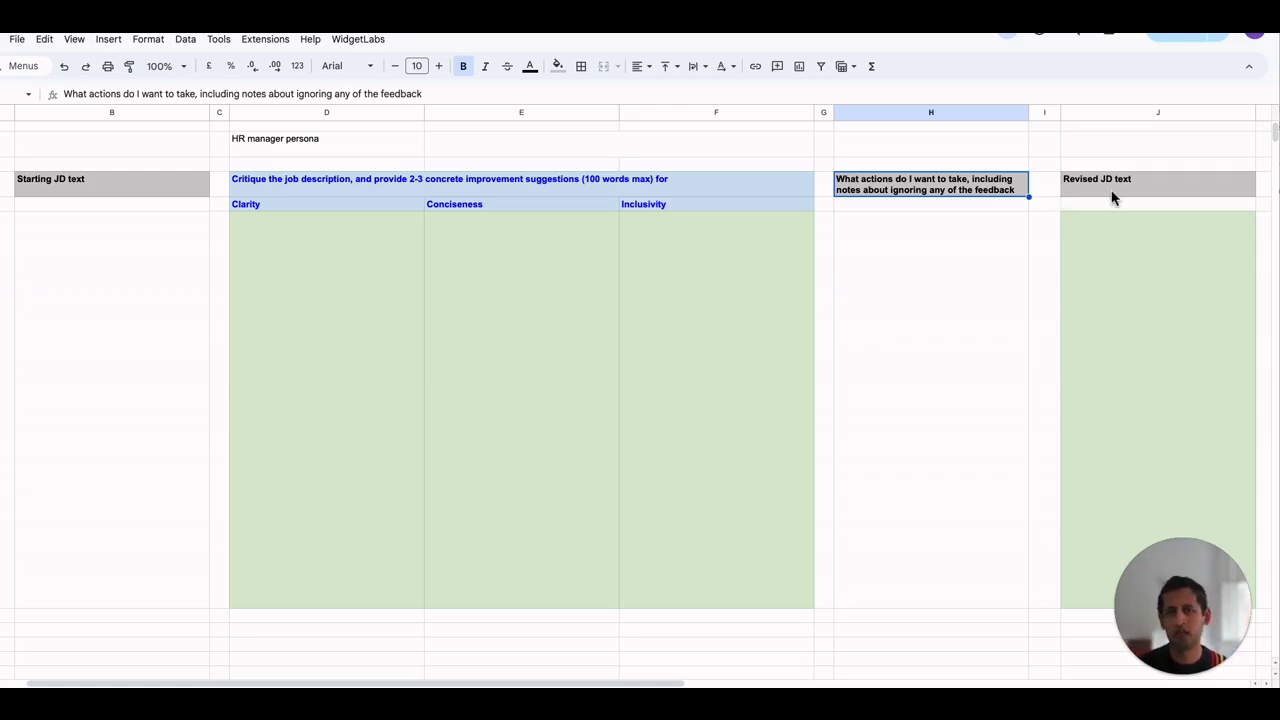
pyautogui.click(949, 331)
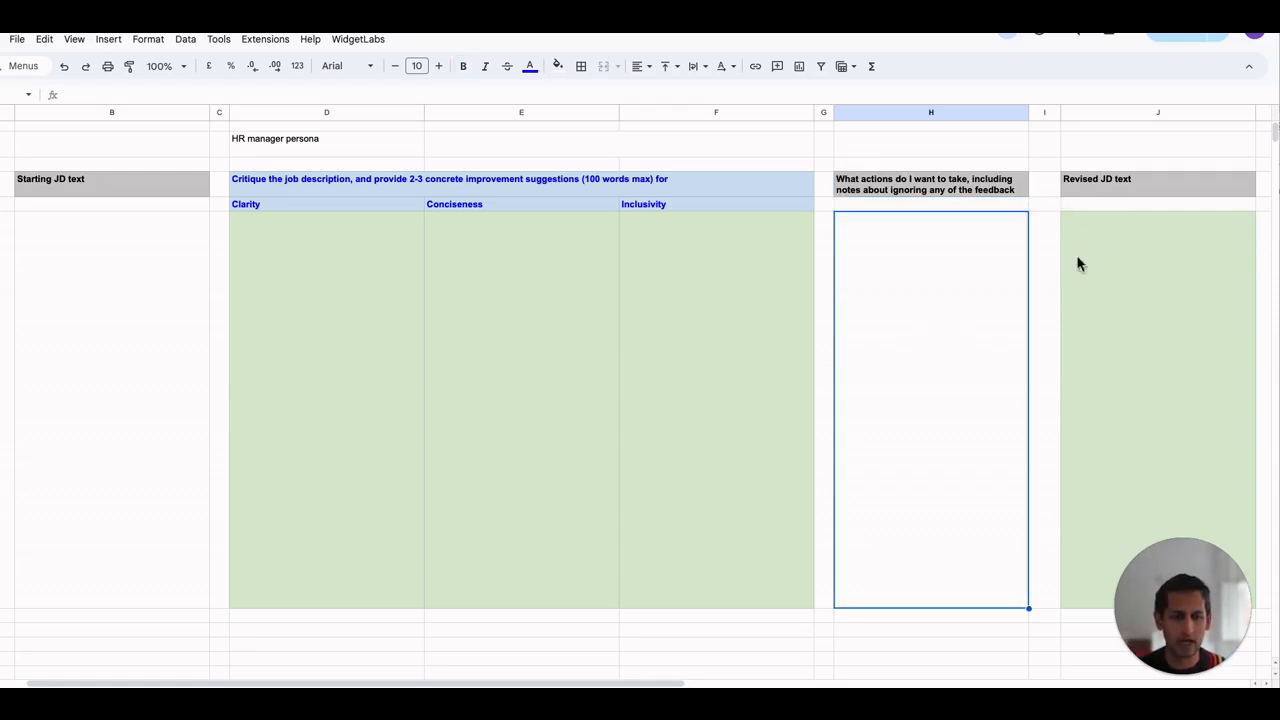
pyautogui.click(1135, 245)
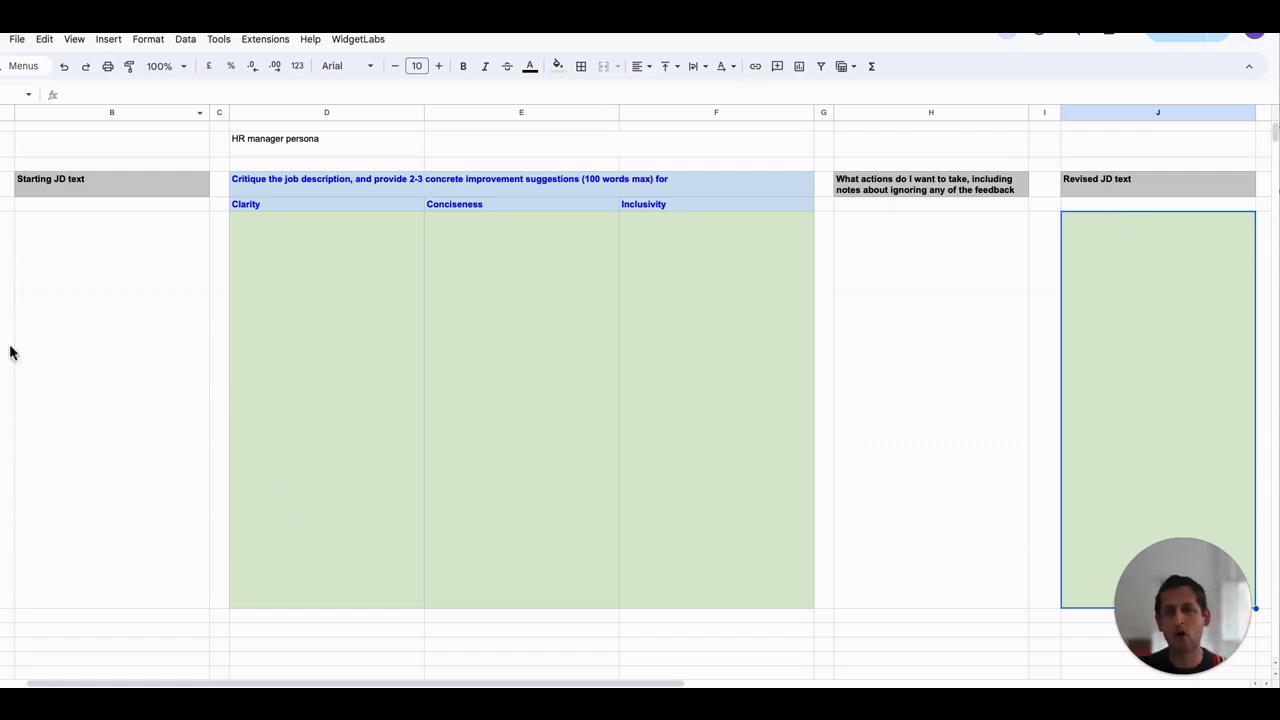
# - Set the text colour of the starting job description cell in column B to blue
pyautogui.click(139, 309)
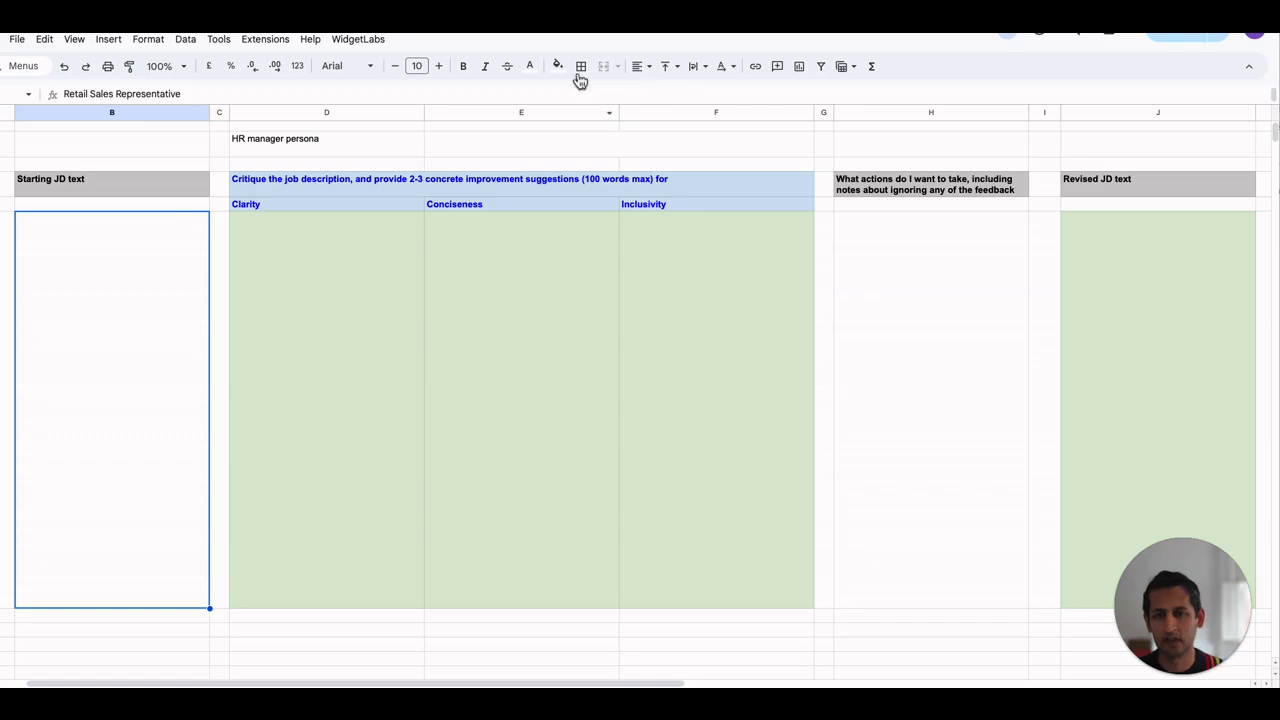
pyautogui.click(532, 68)
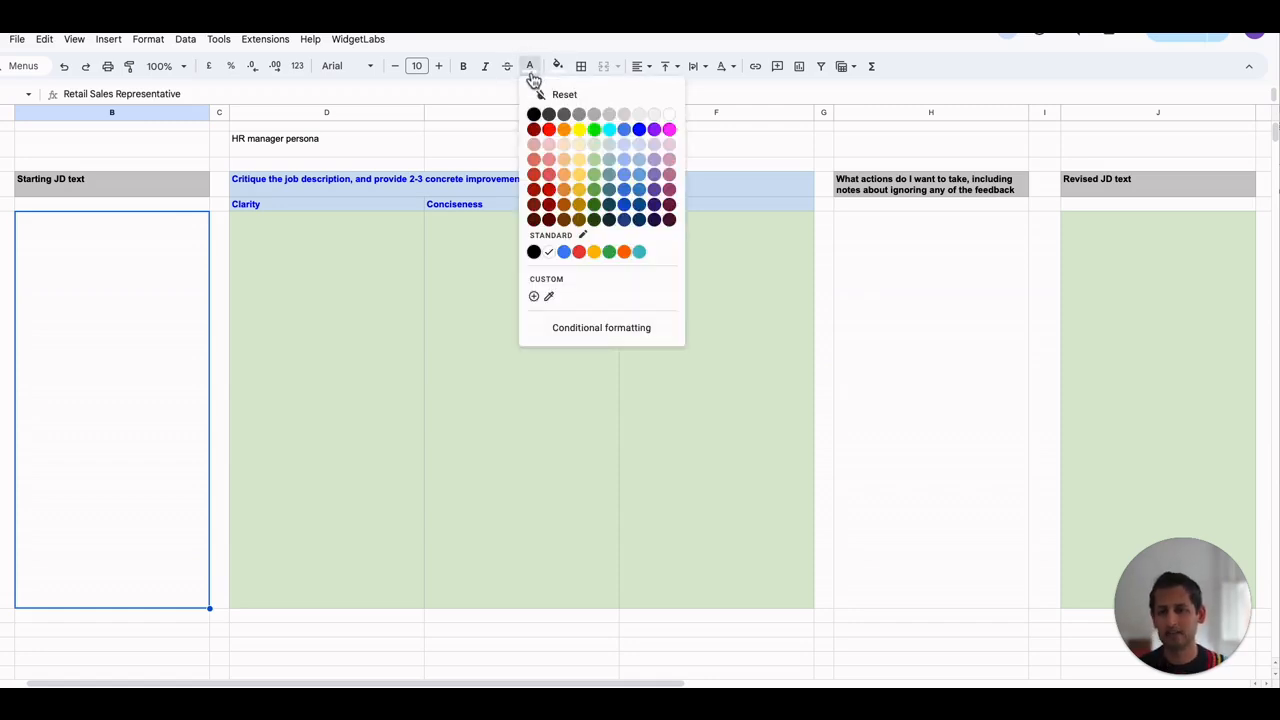
pyautogui.click(639, 130)
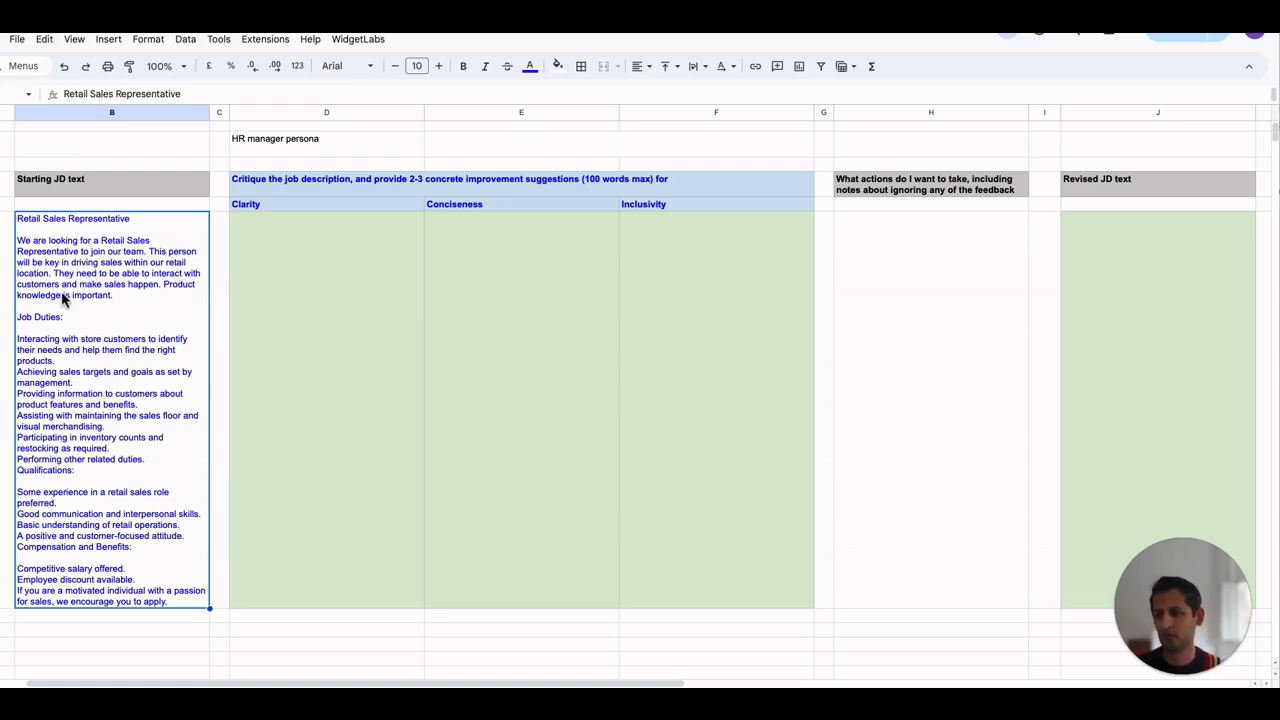
# - Set the text colour of the merged HR manager persona prompt cell in columns E and F to blue
pyautogui.scroll(-1, 184, 337)
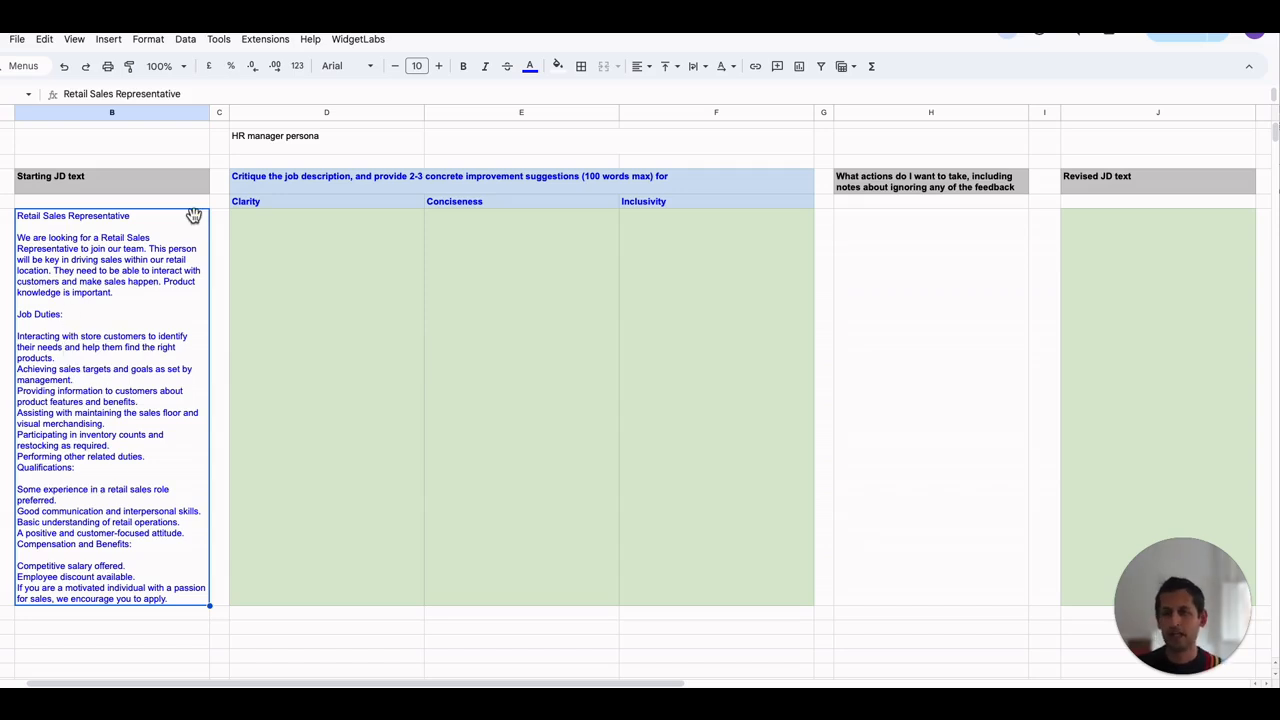
pyautogui.click(280, 137)
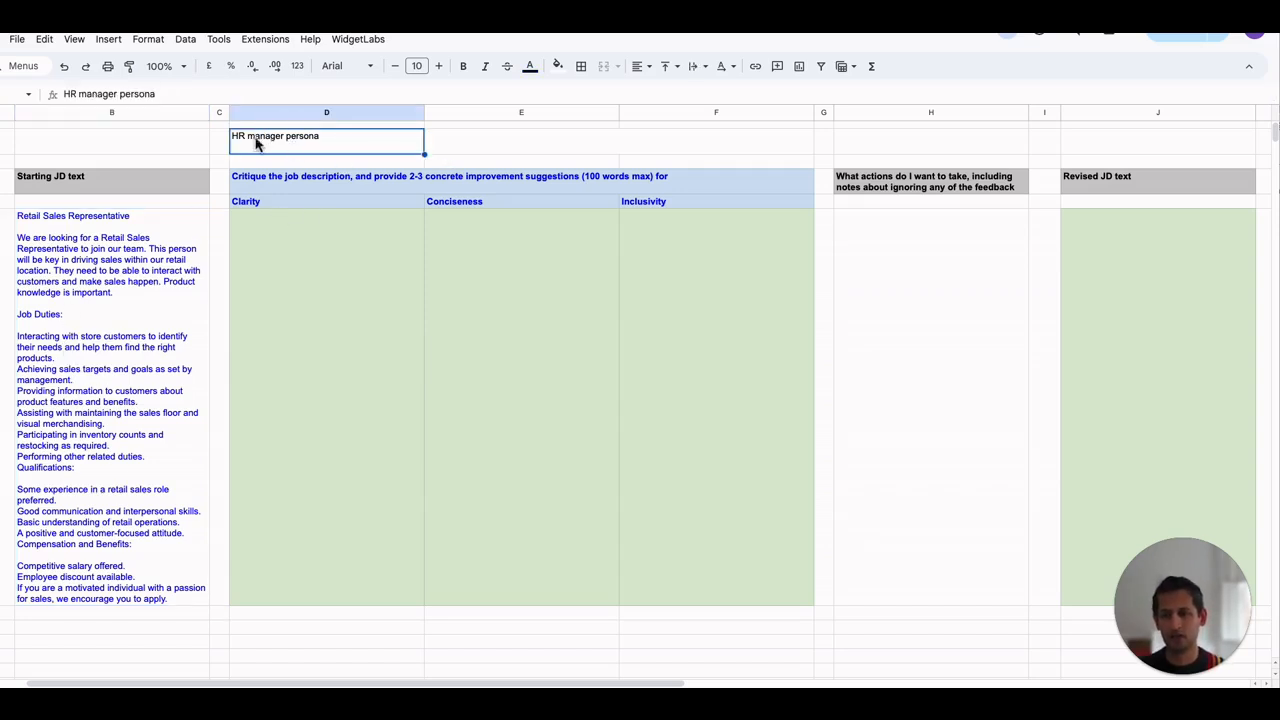
pyautogui.click(460, 142)
pyautogui.click(530, 66)
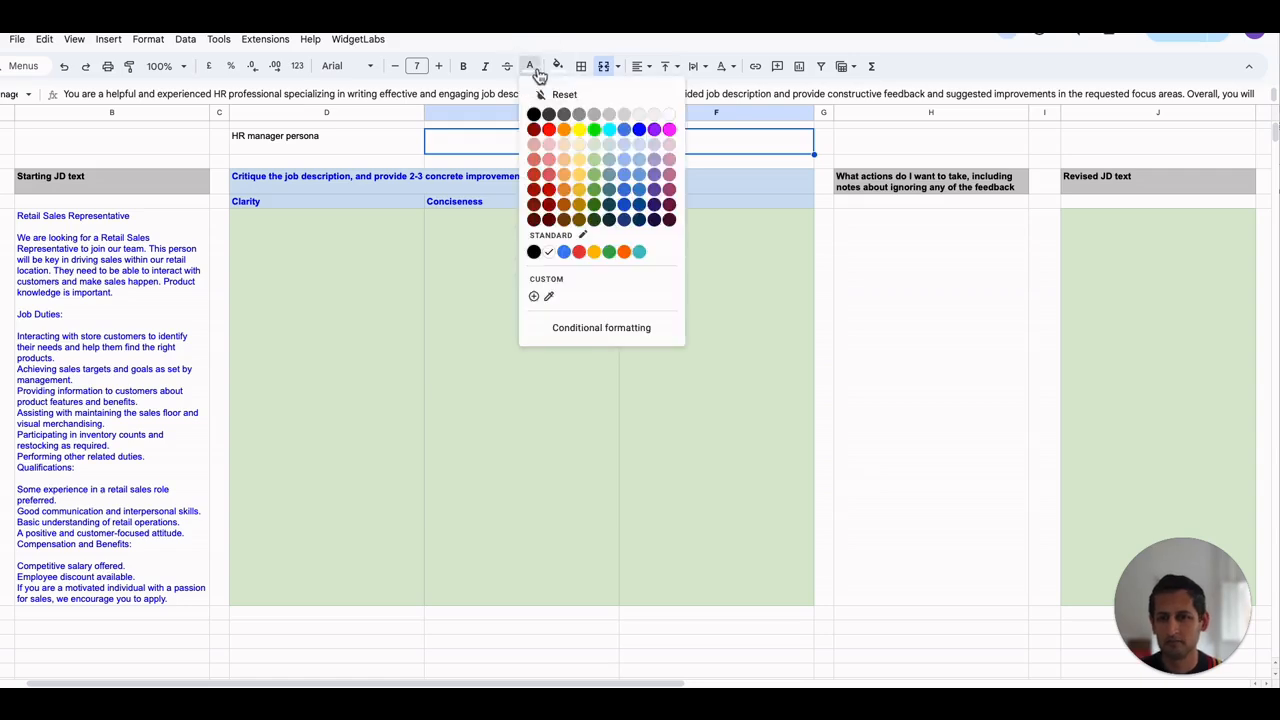
pyautogui.click(650, 131)
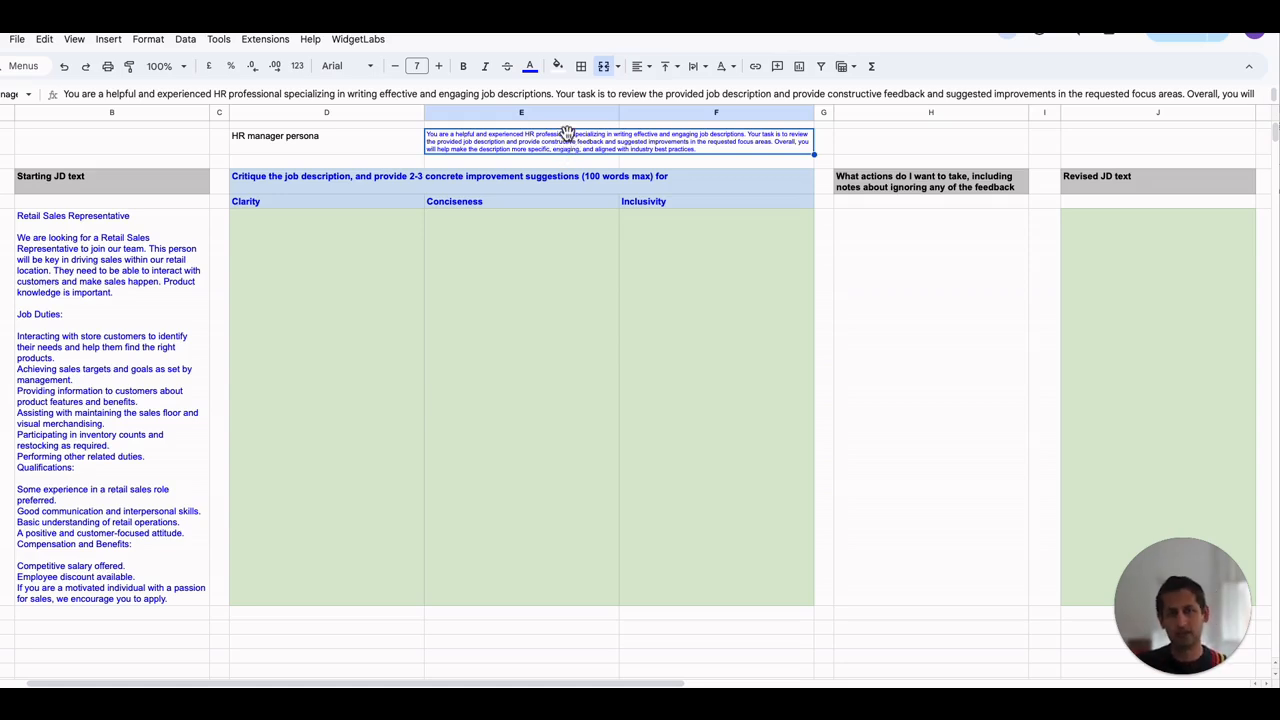
# - Examine the shared critique prompt in column D and the Clarity, Conciseness and Inclusivity headings beneath it
pyautogui.click(418, 280)
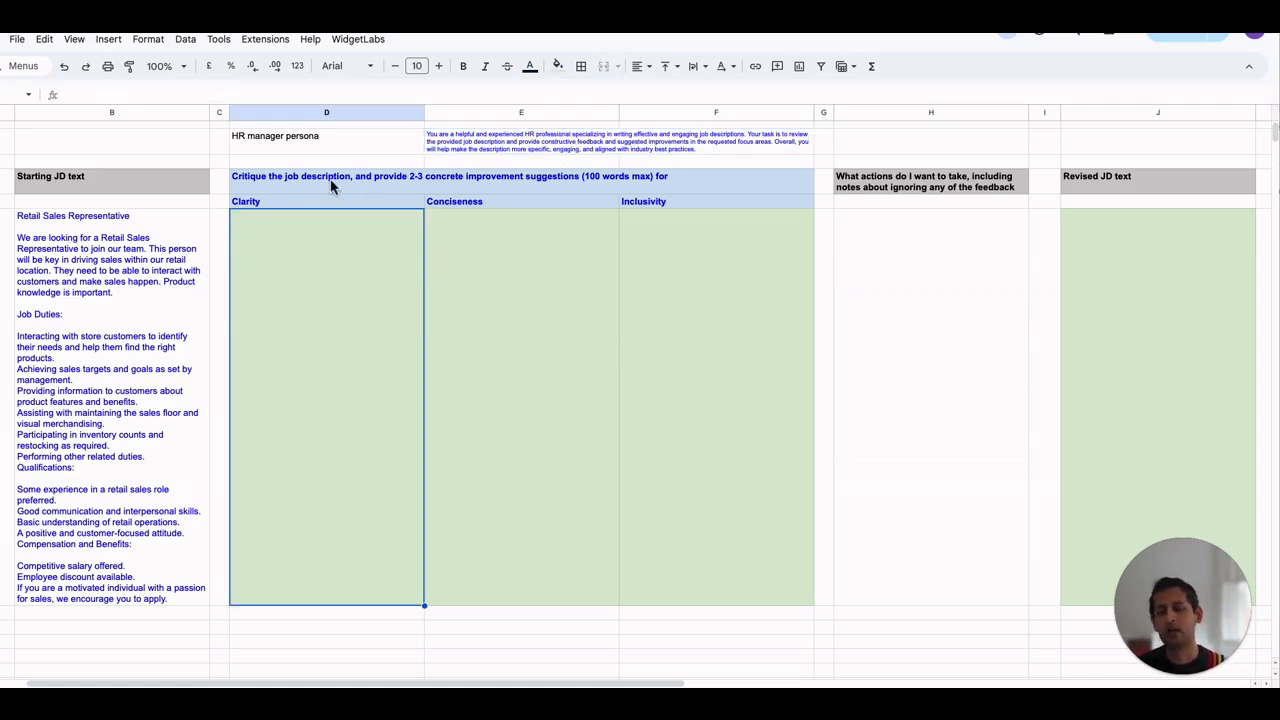
pyautogui.click(275, 178)
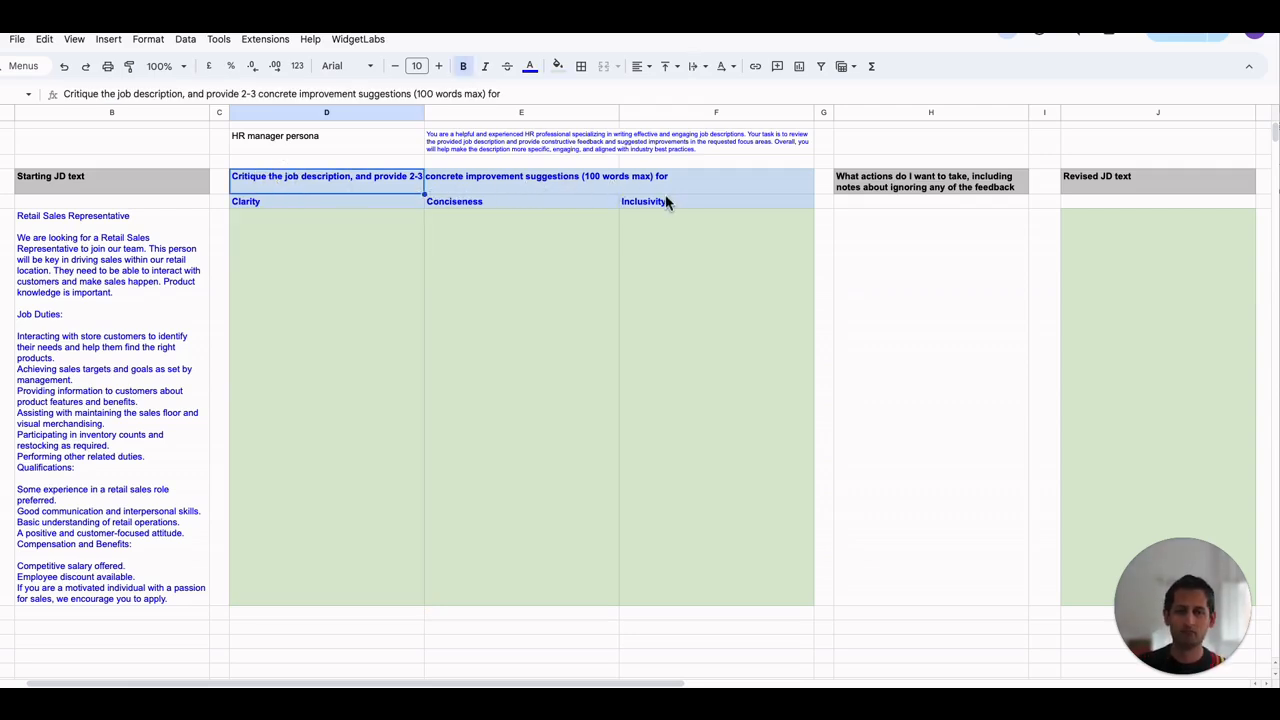
pyautogui.click(306, 202)
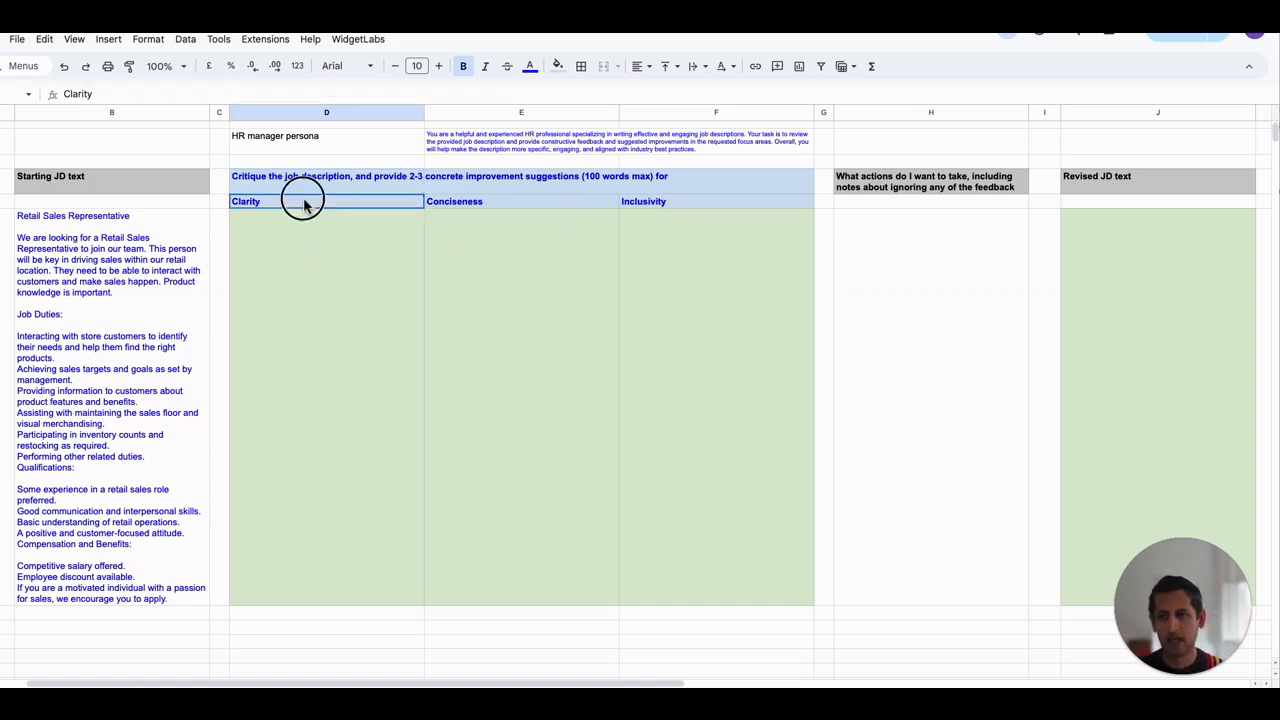
pyautogui.click(491, 204)
pyautogui.press('Right')
pyautogui.press('Left')
pyautogui.press('Left')
pyautogui.press('Right')
pyautogui.press('Right')
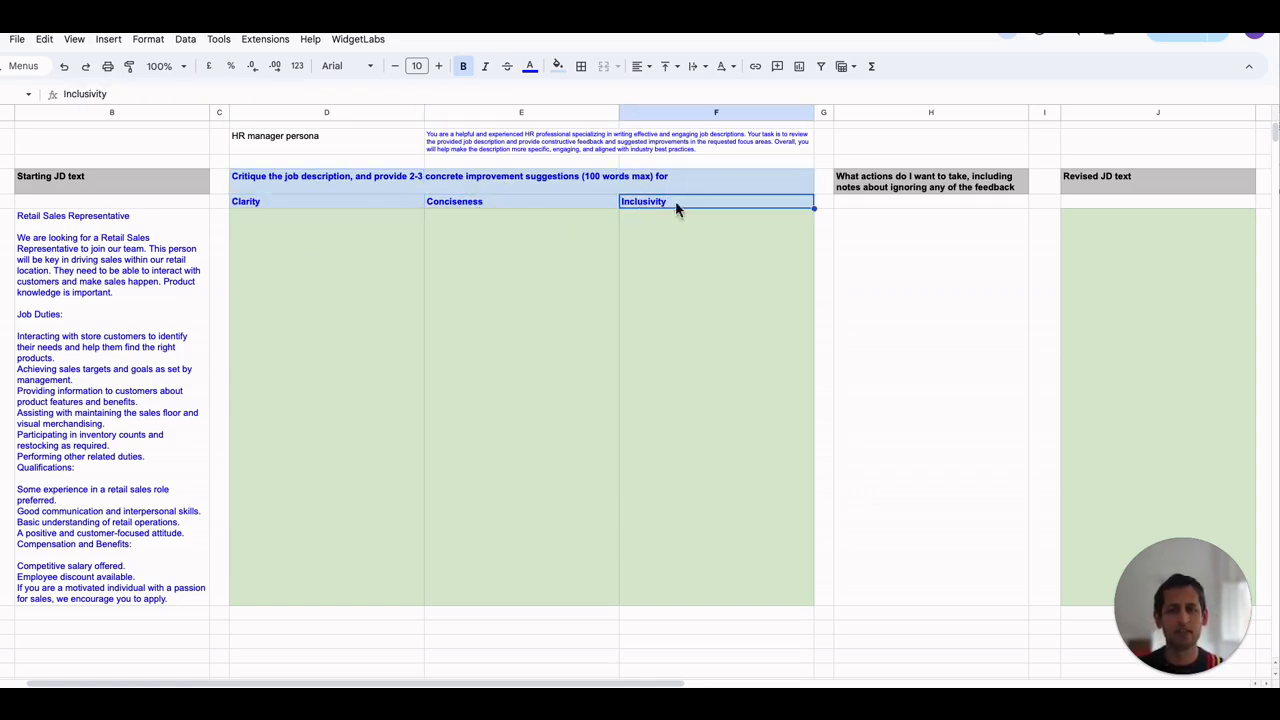
# - Enter =AI_CALL_ADV(CONCATENATE($D$4,D5), $E$4,$B6,,,"text",false) in the empty cell below the Clarity heading
pyautogui.click(320, 310)
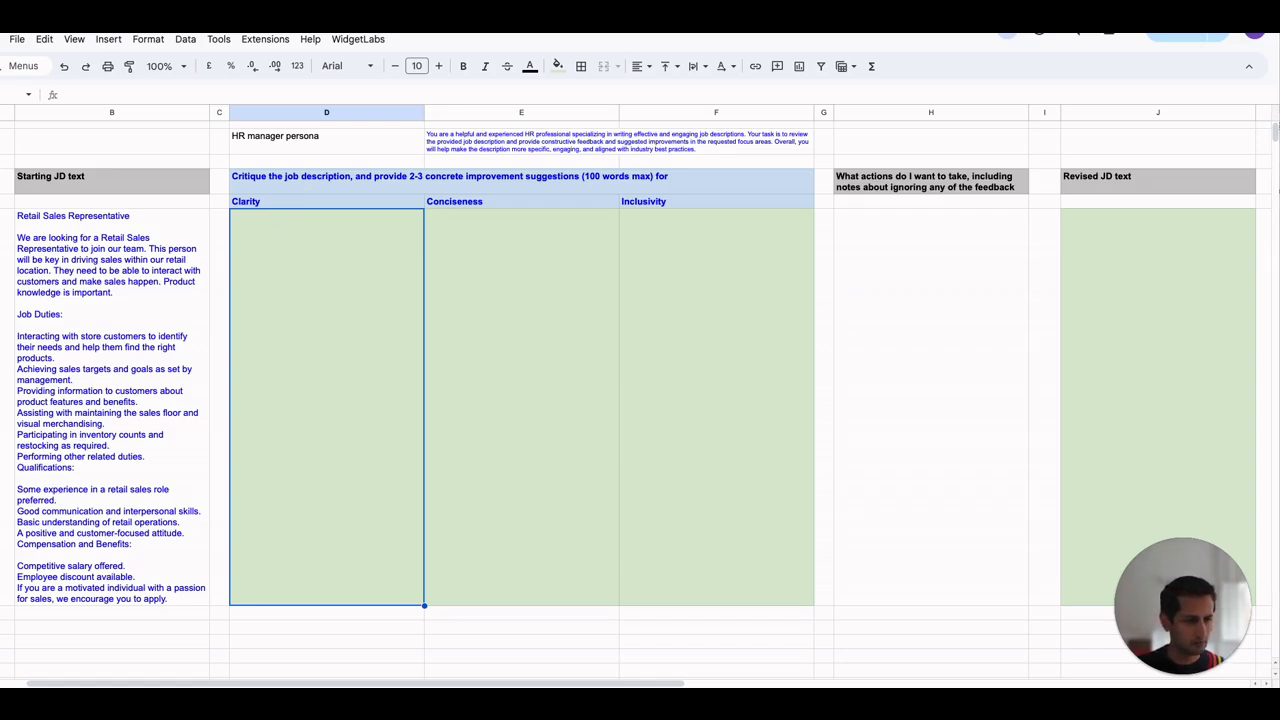
pyautogui.doubleClick(281, 280)
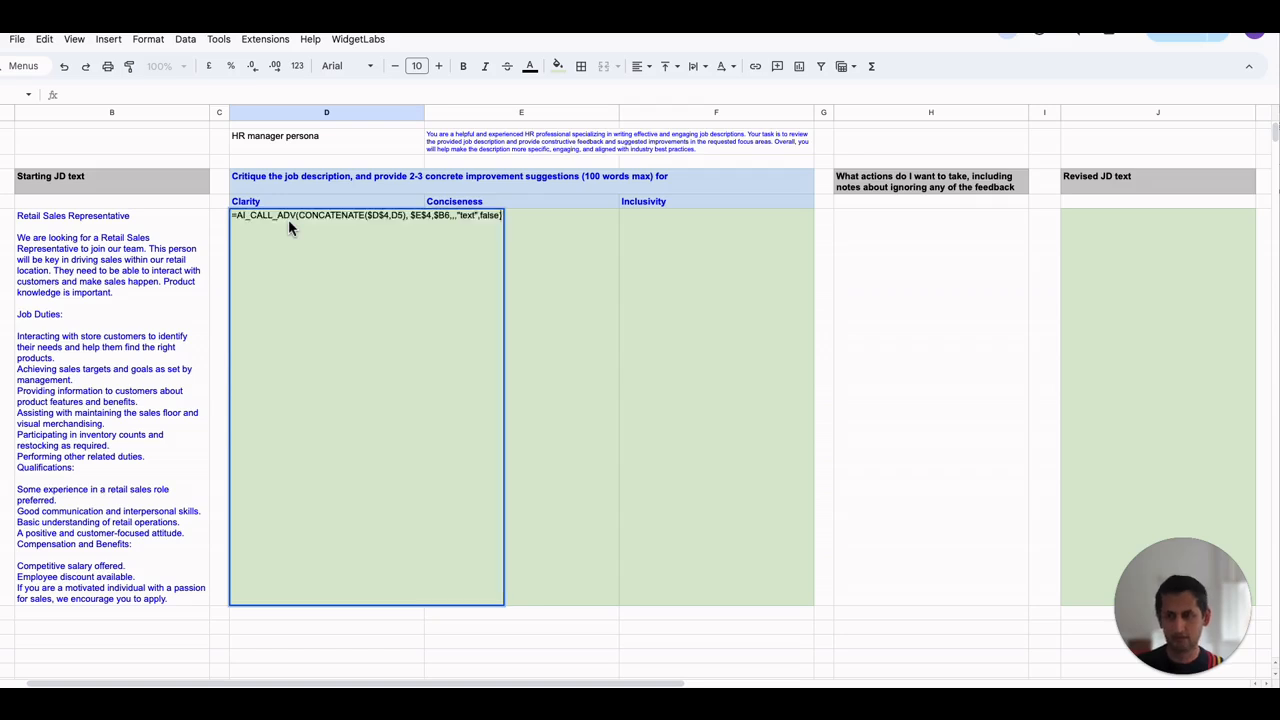
pyautogui.write('=AI_CALL_ADV(CONCATENATE($D$4,D5), $E$4,$B6,,,"text",false)')
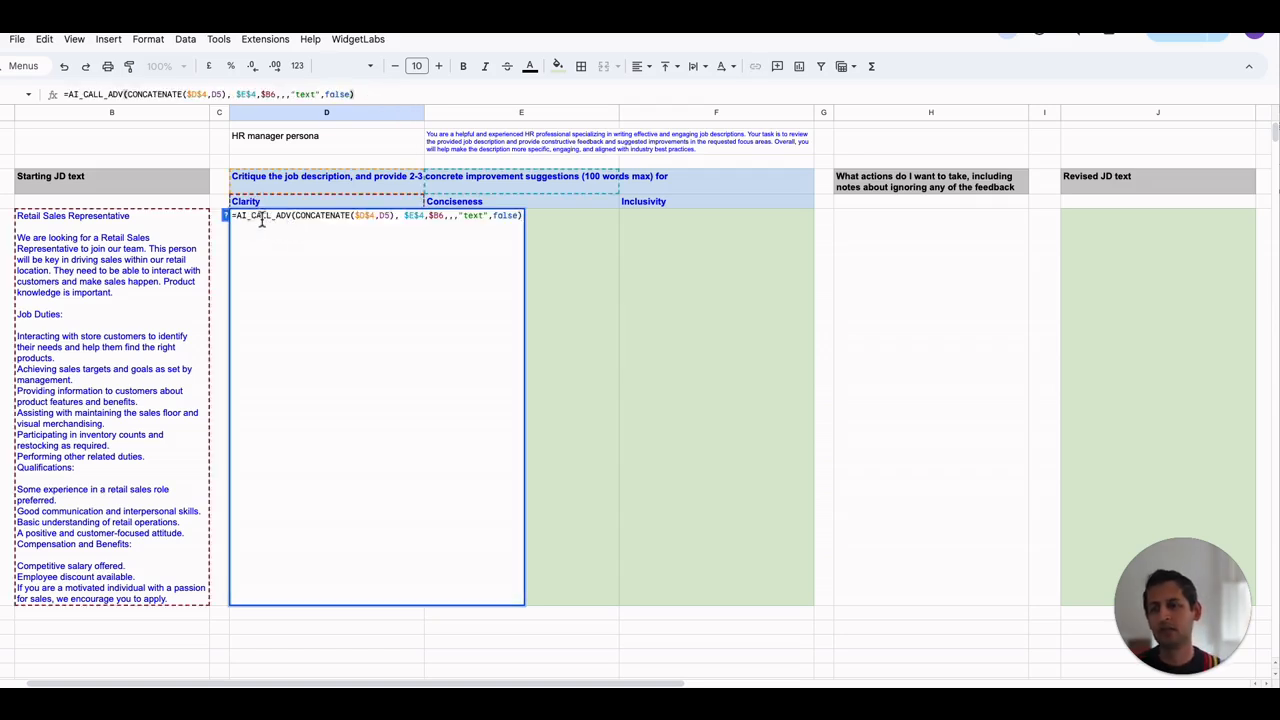
# - Check the AI_CALL_ADV and CONCATENATE argument help for the Clarity formula and change its system prompt reference to $E$2
pyautogui.click(93, 94)
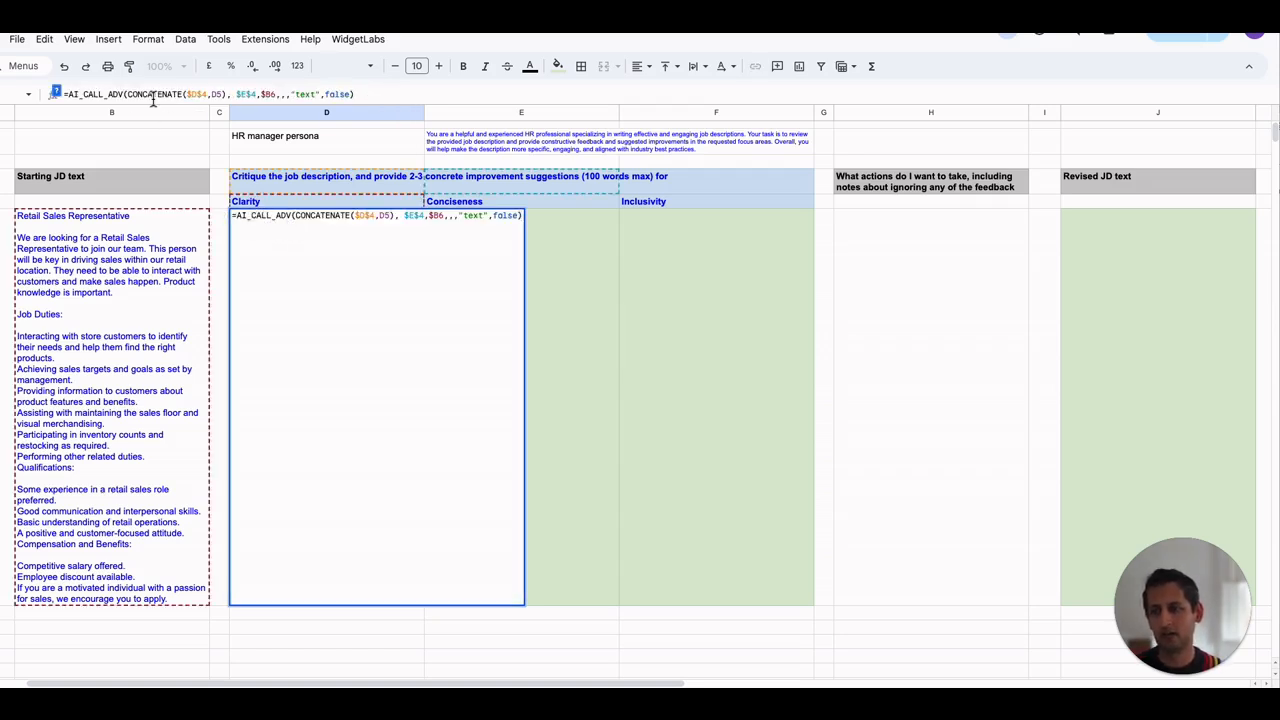
pyautogui.click(57, 93)
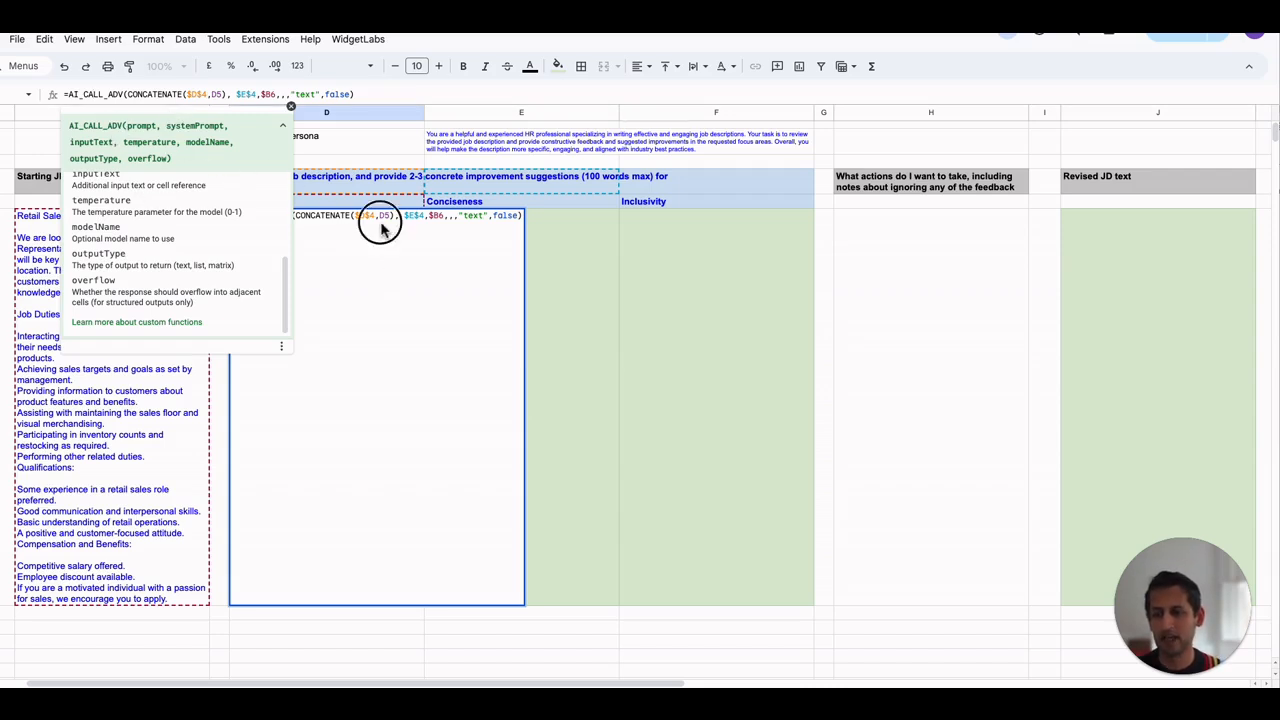
pyautogui.click(314, 216)
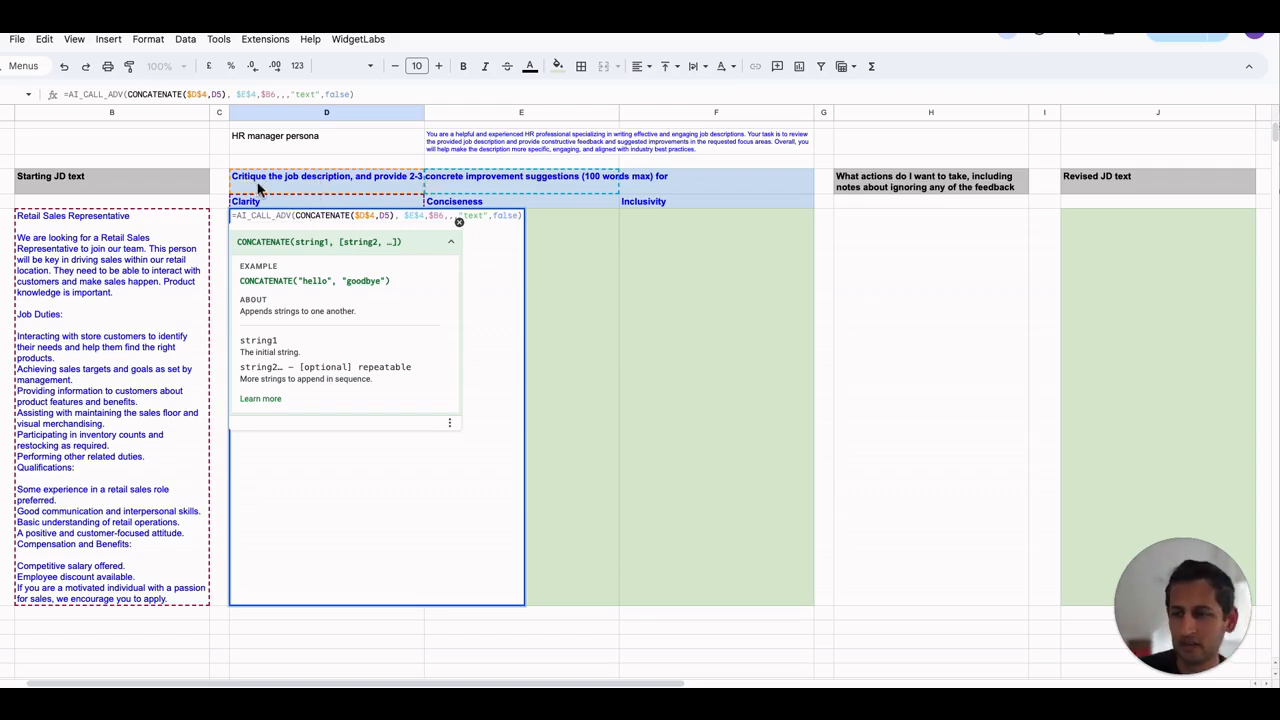
pyautogui.click(378, 215)
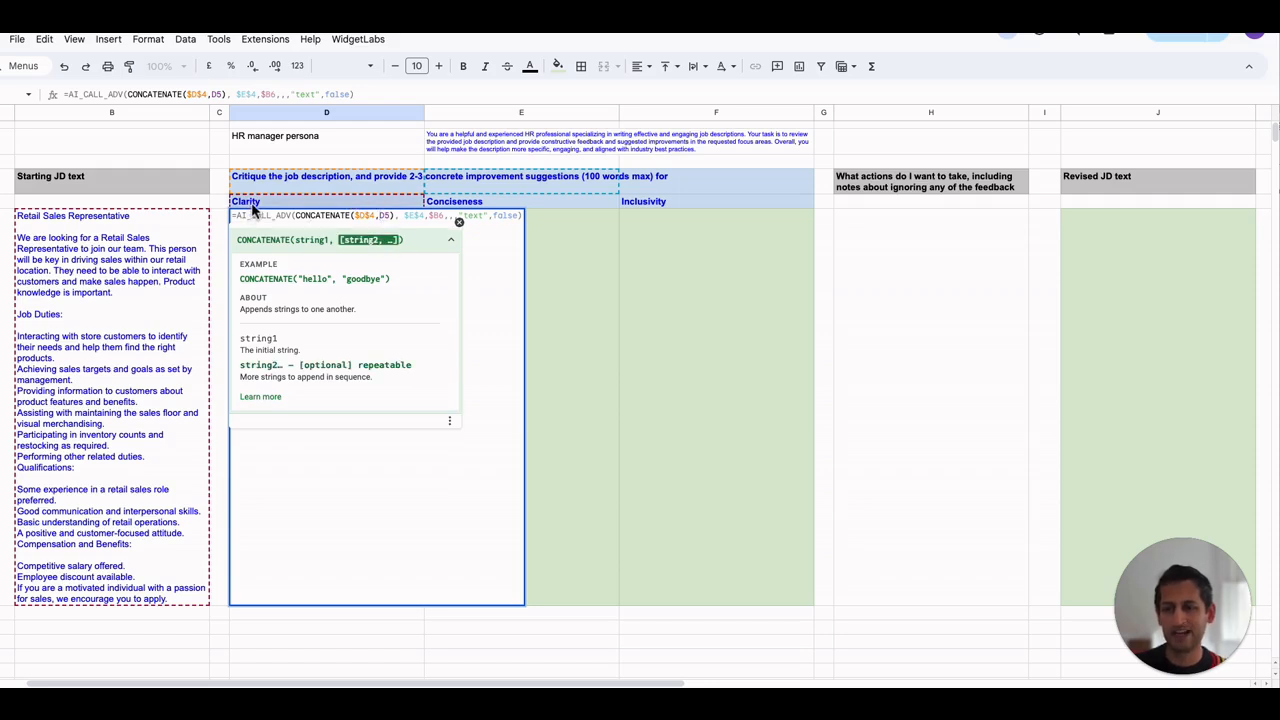
pyautogui.click(398, 215)
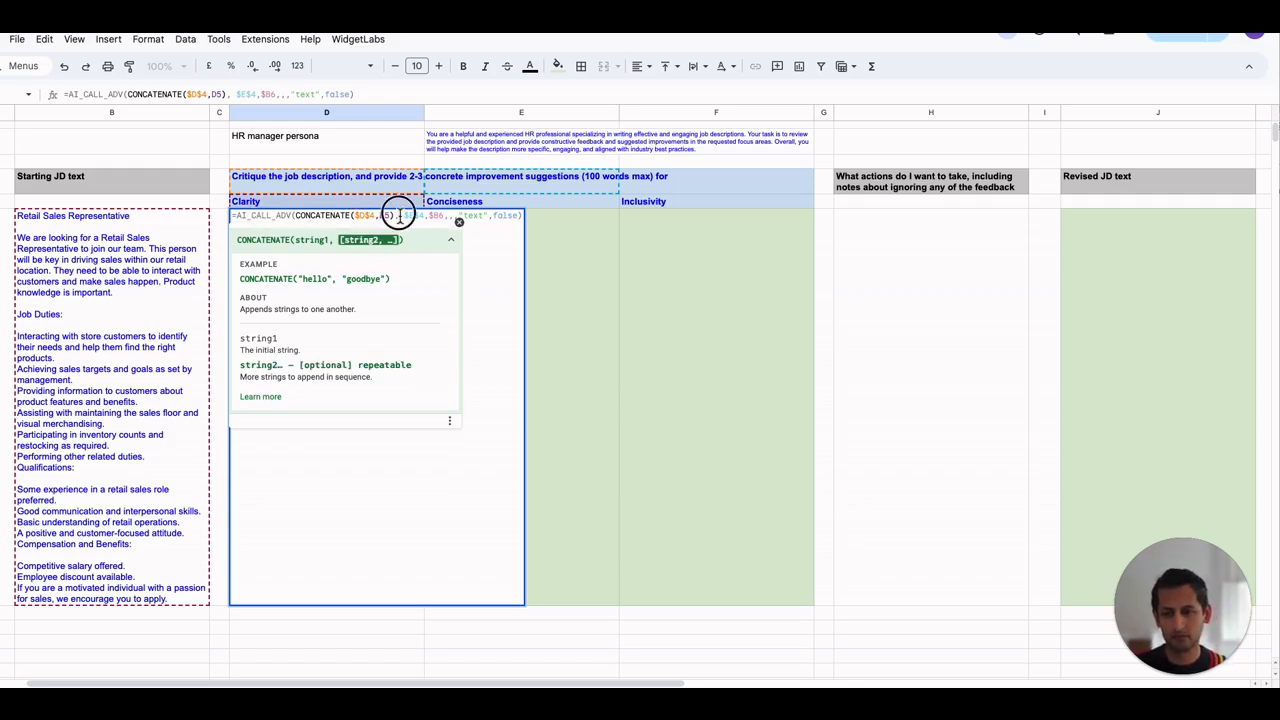
pyautogui.press('Left')
pyautogui.press('Right')
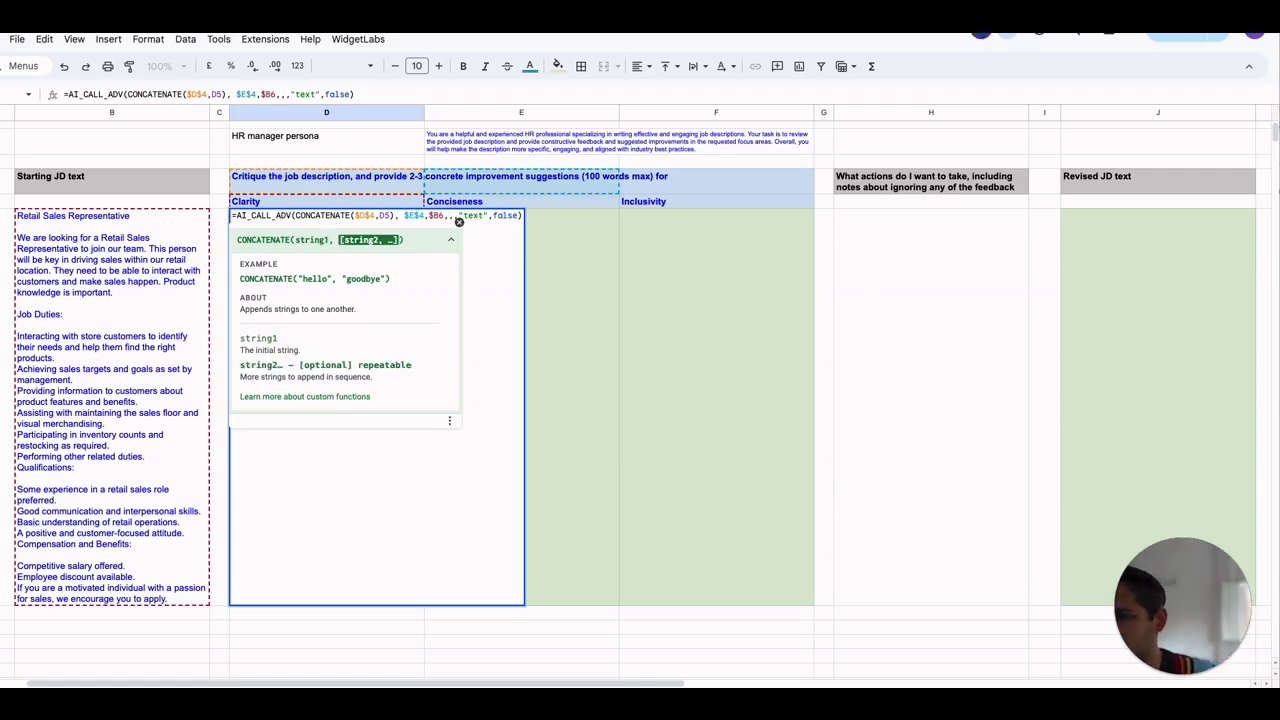
pyautogui.press('BackSpace')
pyautogui.write('2')
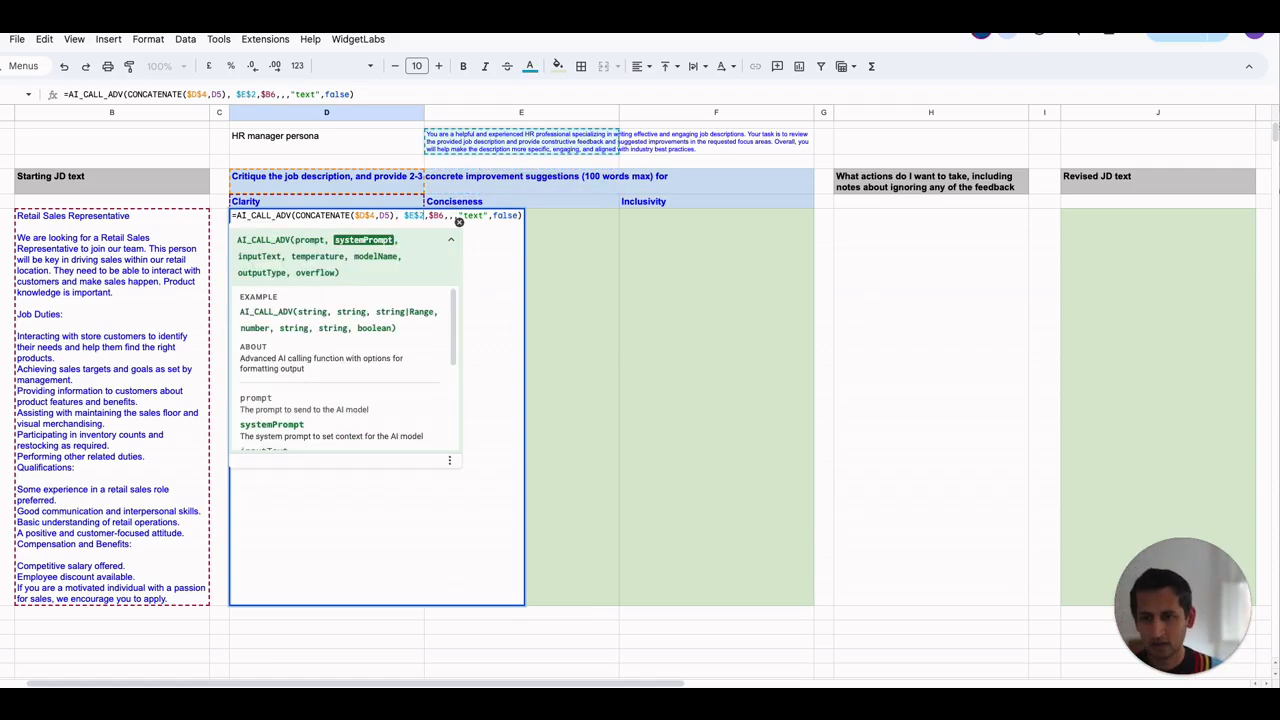
# - Examine the Clarity formula's arguments from the system prompt and input text through to the output type and overflow setting
pyautogui.press('Right')
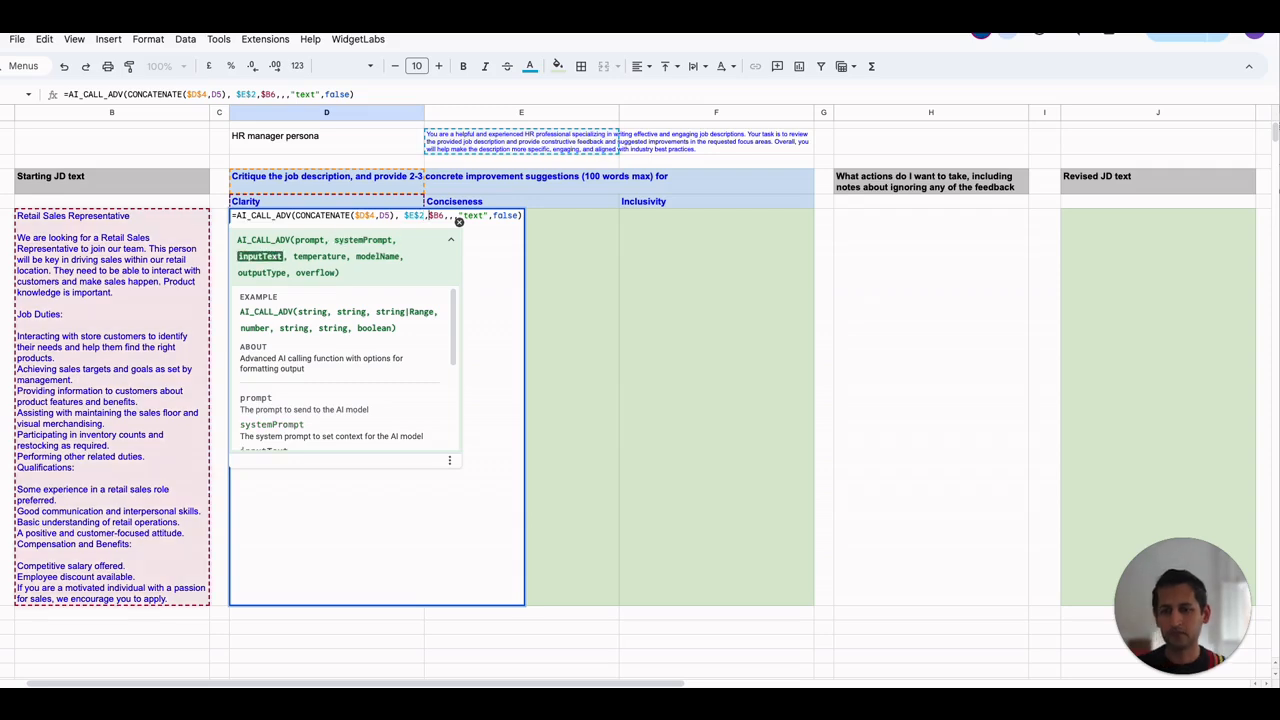
pyautogui.press('Left')
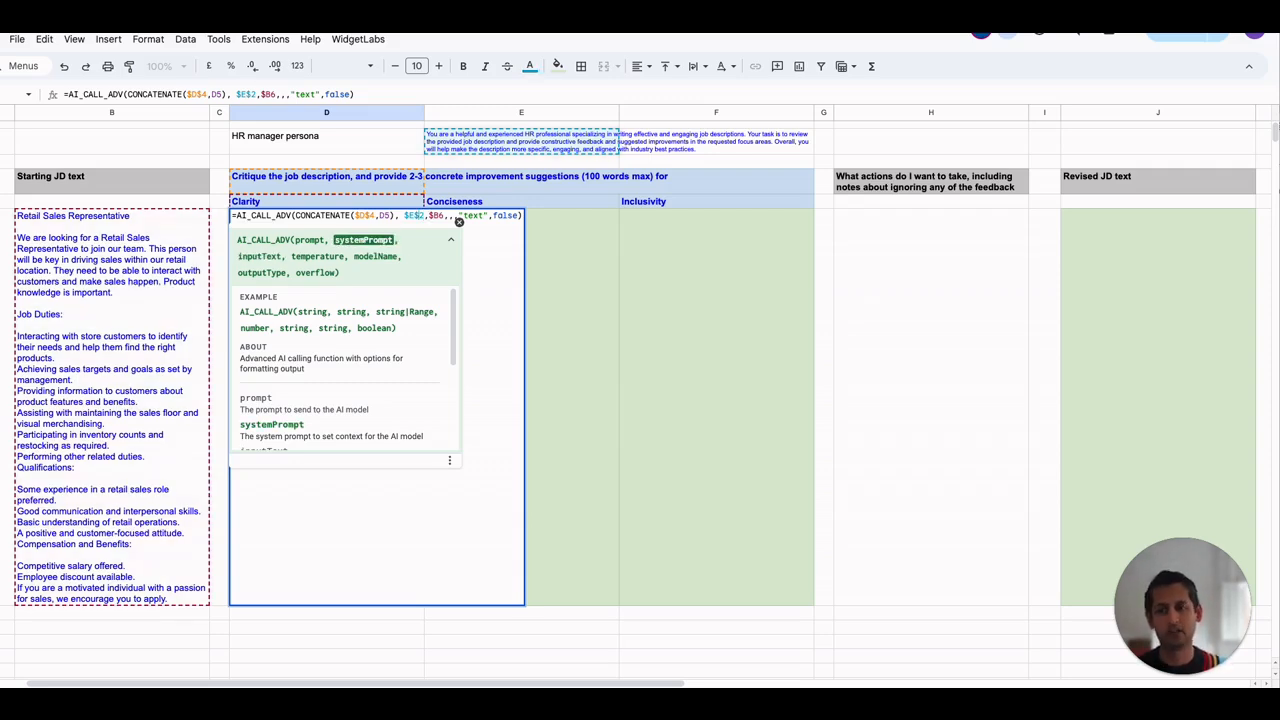
pyautogui.press('Right')
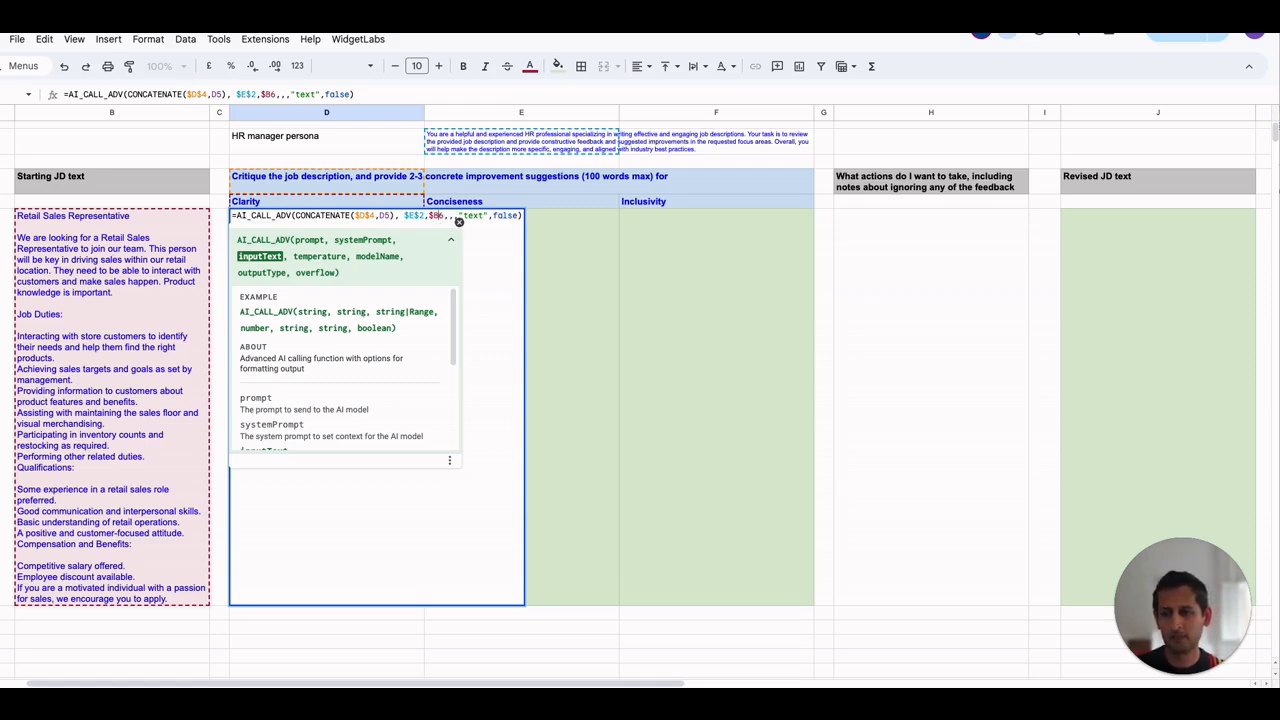
pyautogui.press('Right')
pyautogui.press('Right')
pyautogui.press('Left')
pyautogui.press('Left')
pyautogui.press('Right')
pyautogui.press('Right')
pyautogui.press('Right')
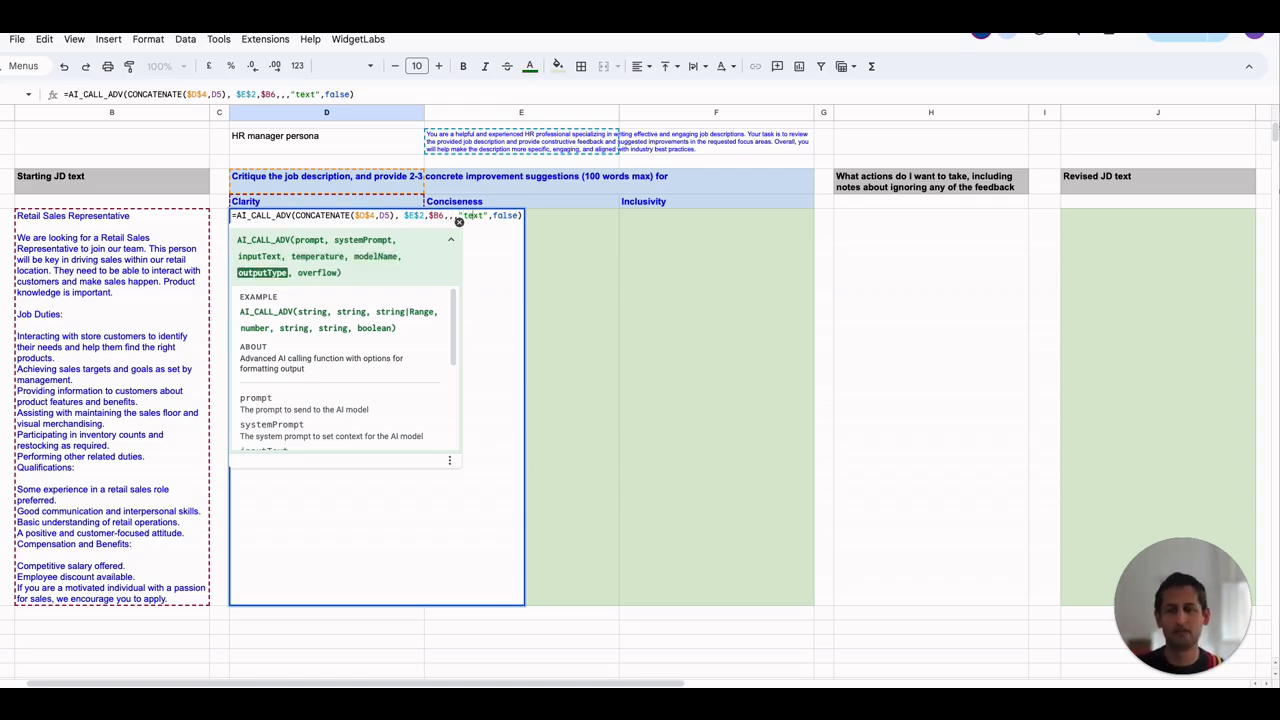
pyautogui.press('Right')
pyautogui.press('Right')
pyautogui.press('Right')
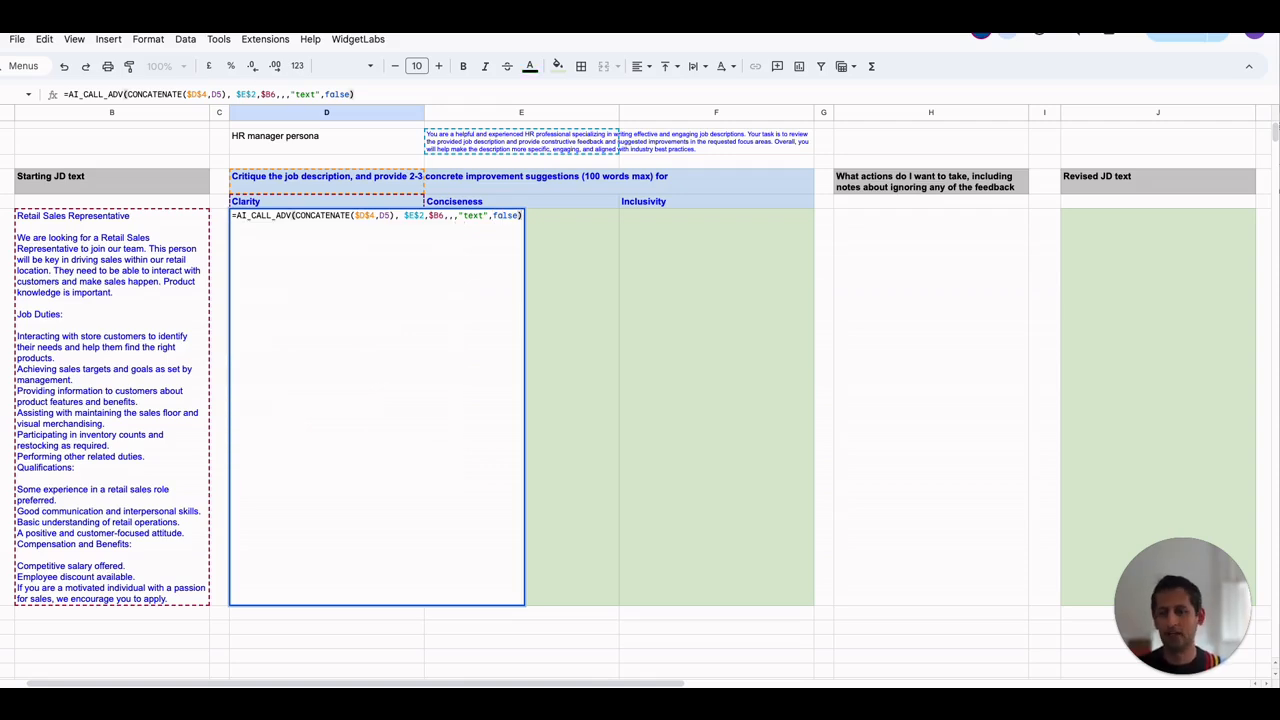
# - Commit the Clarity formula, fill it across the Conciseness and Inclusivity cells, and check the copied Conciseness formula
pyautogui.press('Return')
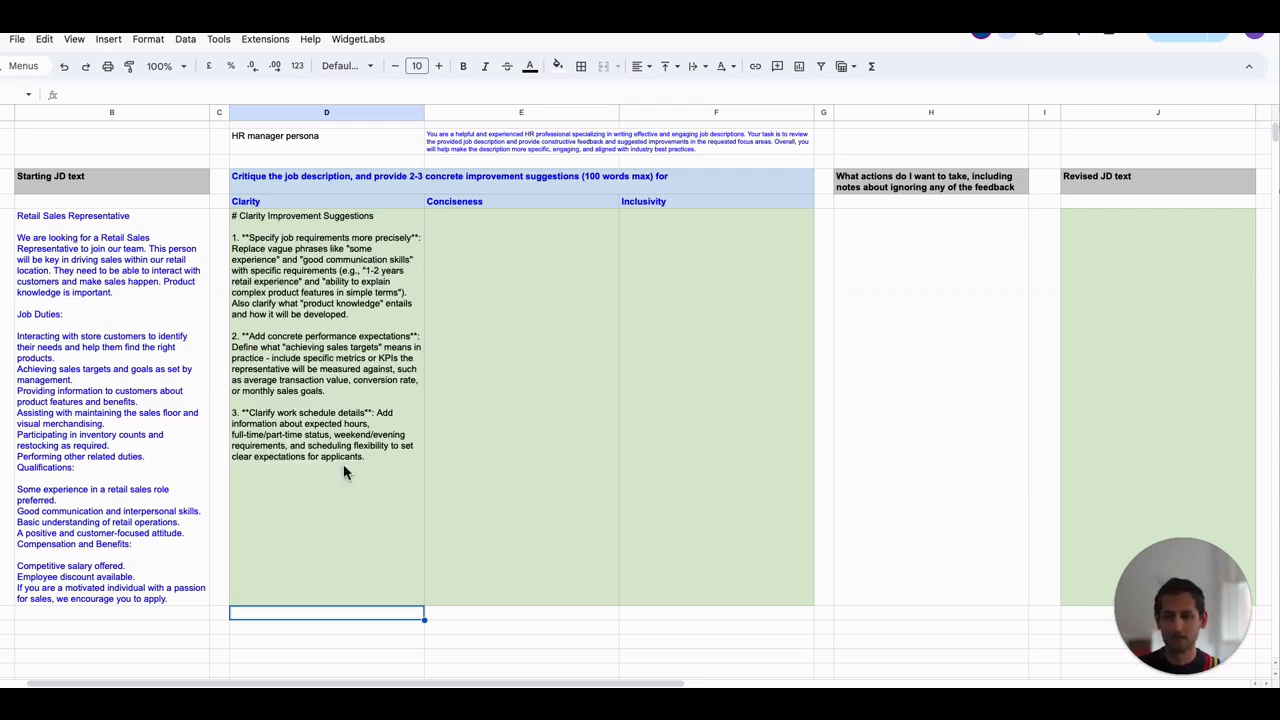
pyautogui.click(298, 228)
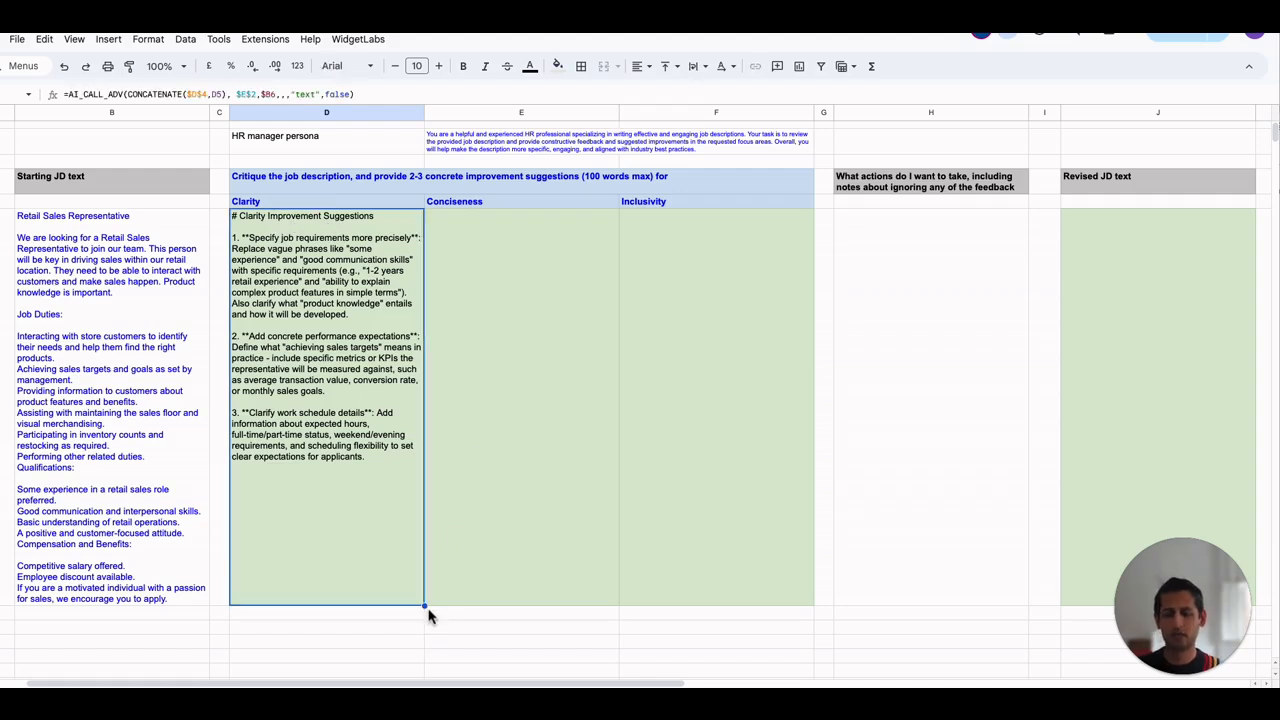
pyautogui.moveTo(424, 608); pyautogui.dragTo(731, 605)
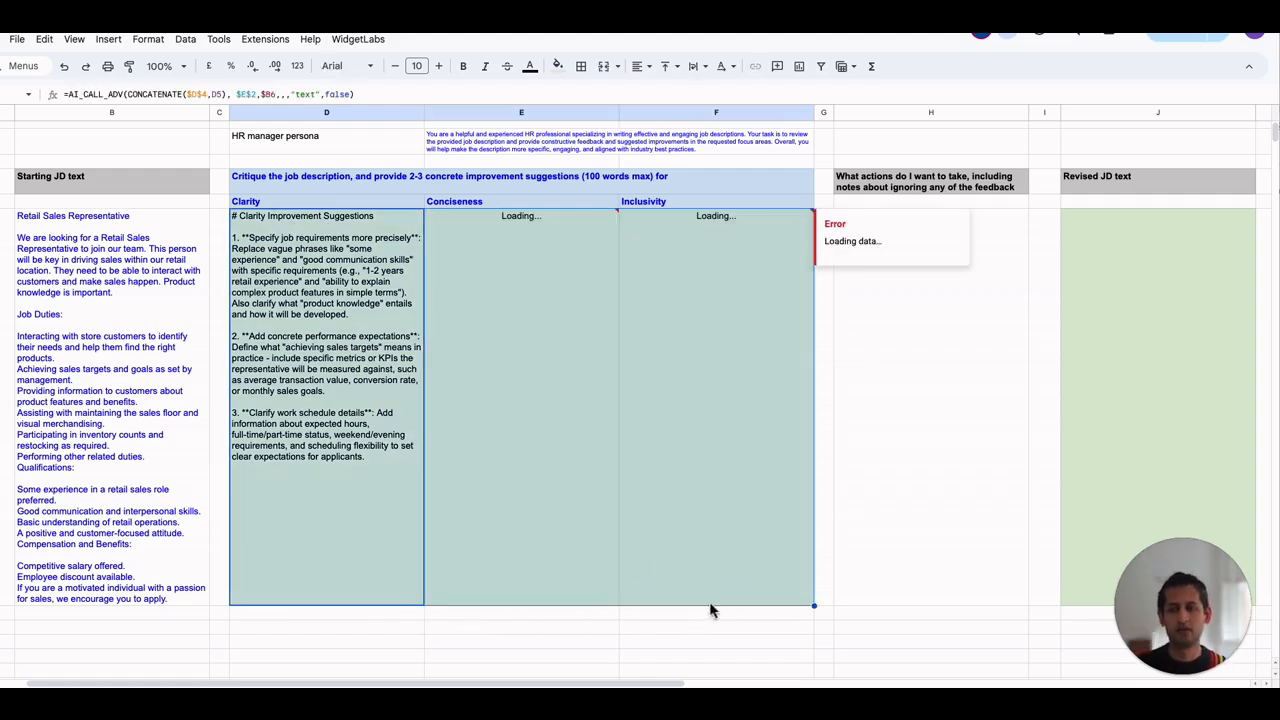
pyautogui.click(840, 330)
pyautogui.click(591, 314)
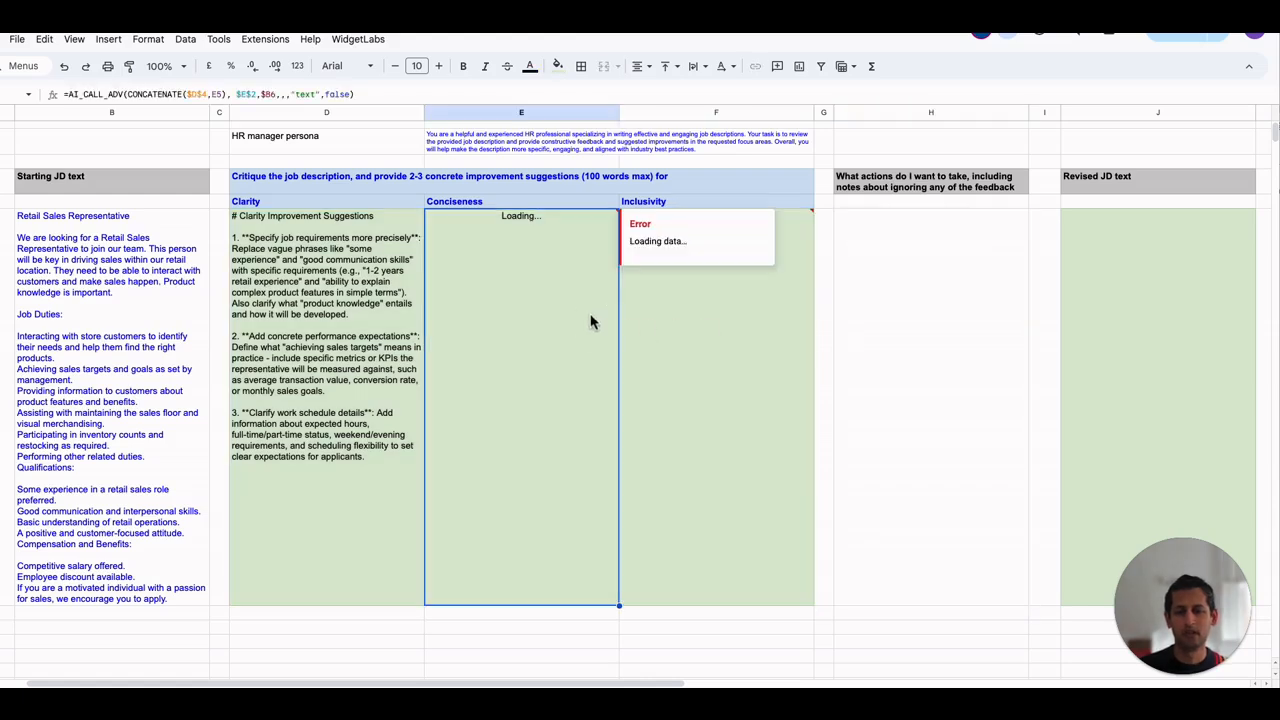
pyautogui.click(472, 203)
pyautogui.click(519, 234)
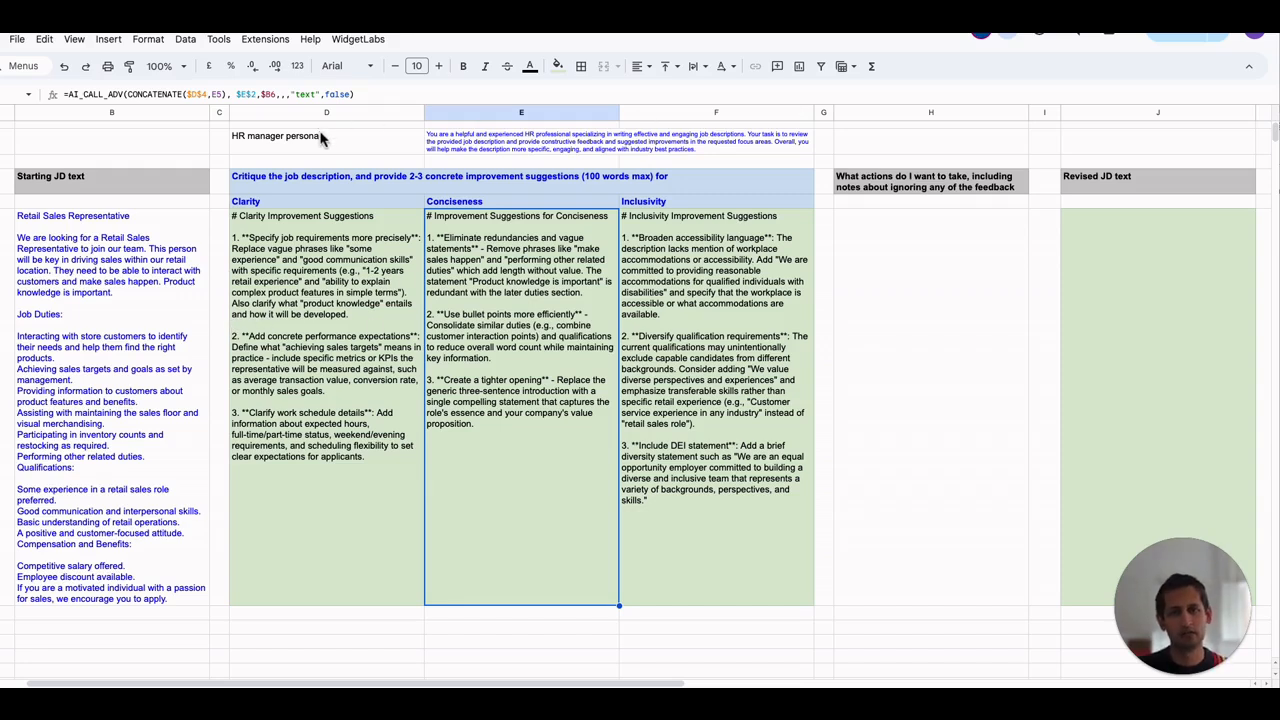
# - Begin the actions cell in column H with the note "Clarity edit: 1+ yrs workex,"
pyautogui.click(926, 289)
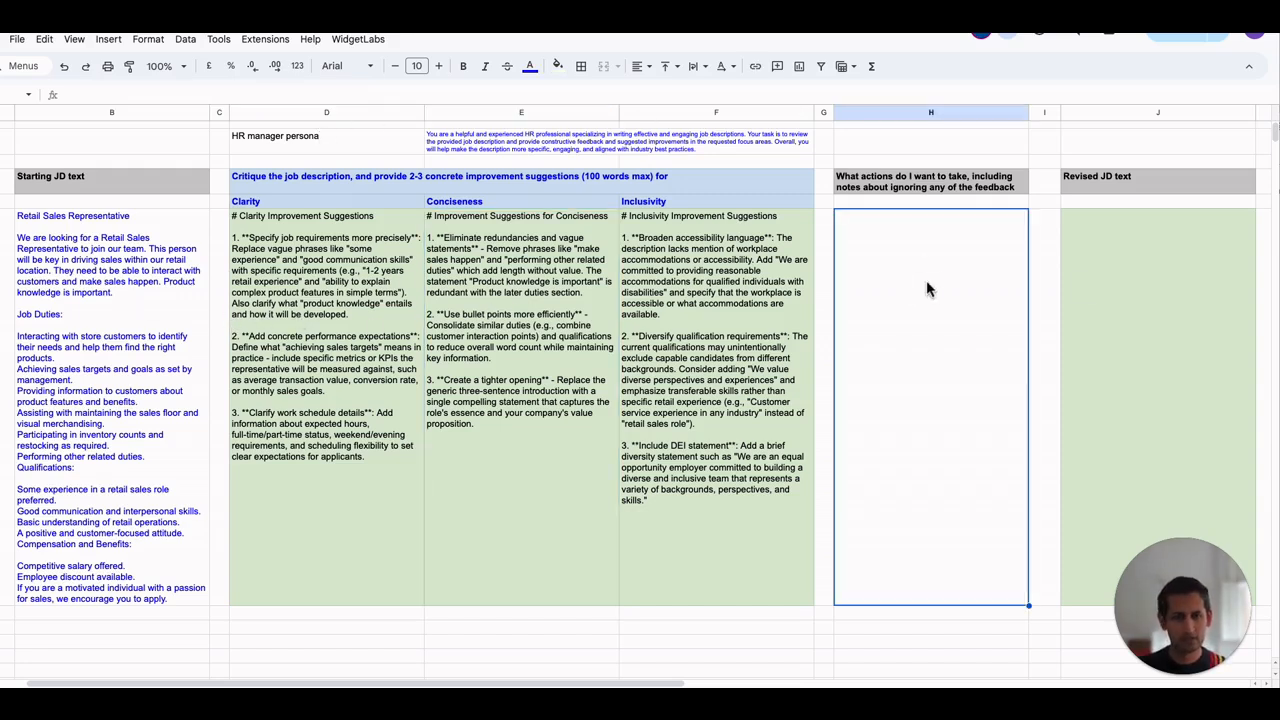
pyautogui.doubleClick(928, 282)
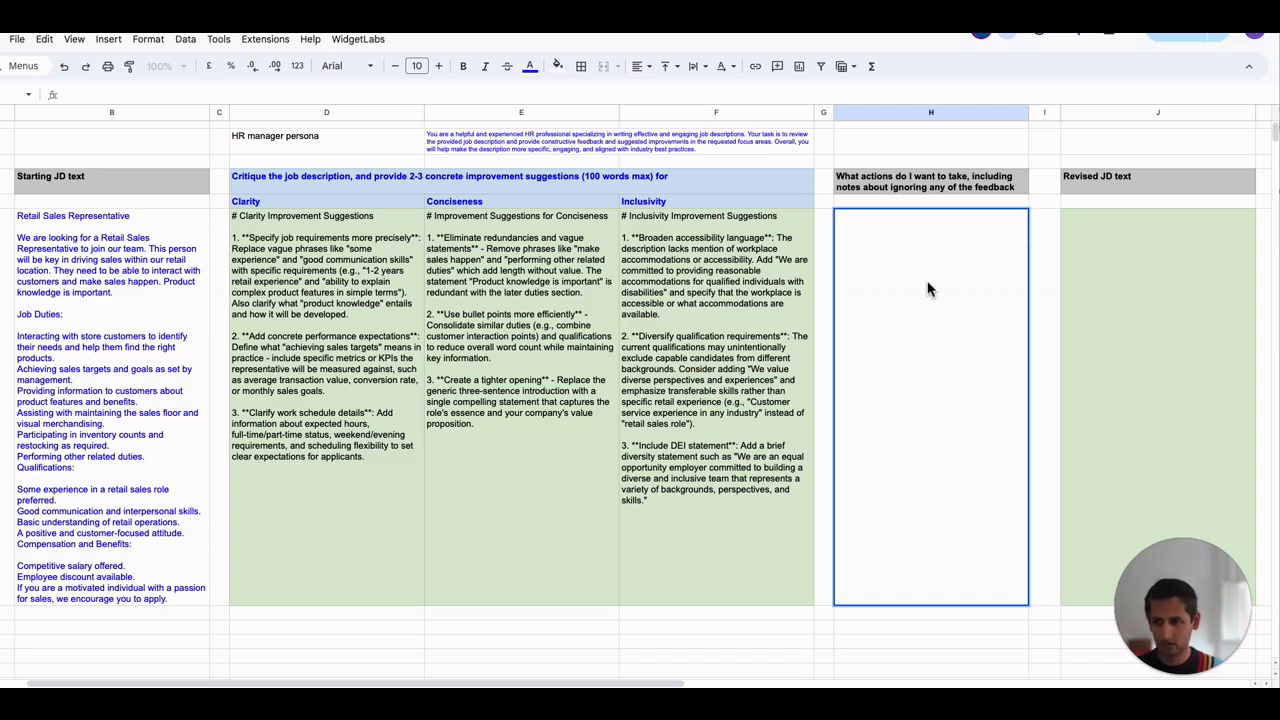
pyautogui.write('-')
pyautogui.write(' clarity')
pyautogui.hotkey('alt', 'BackSpace')
pyautogui.hotkey('alt', 'BackSpace')
pyautogui.write('Clarity')
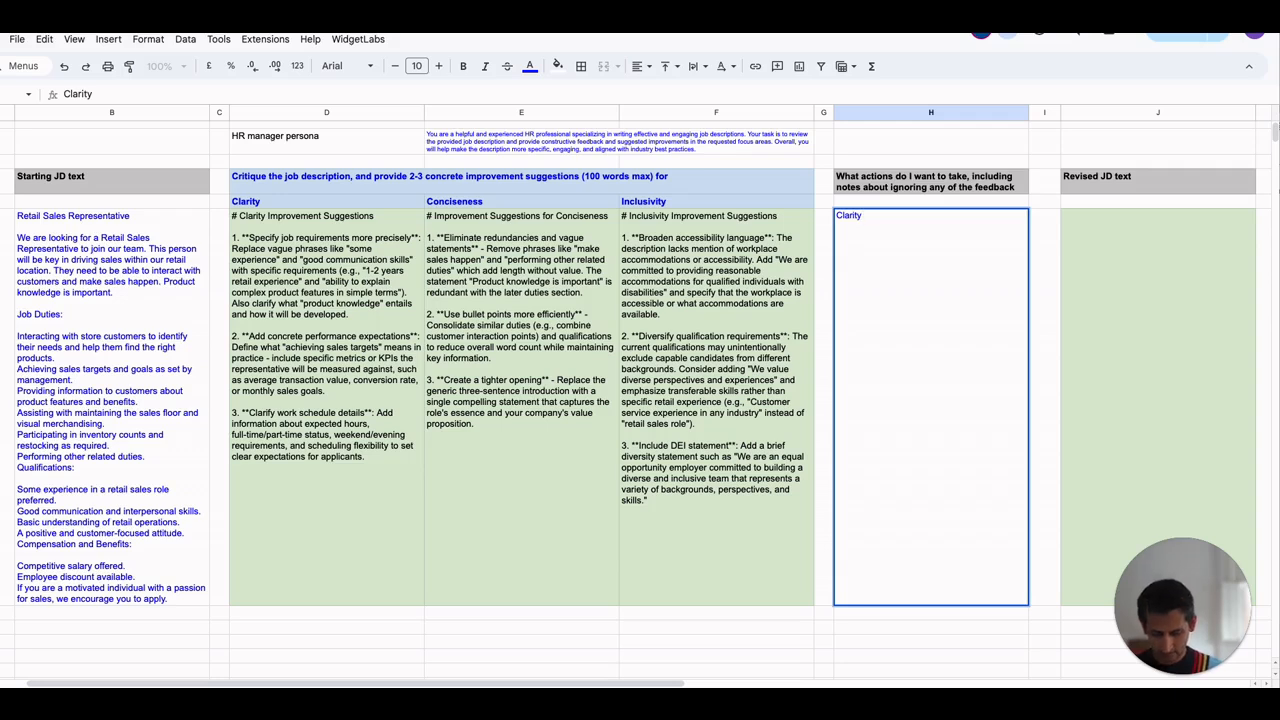
pyautogui.write(' edit:')
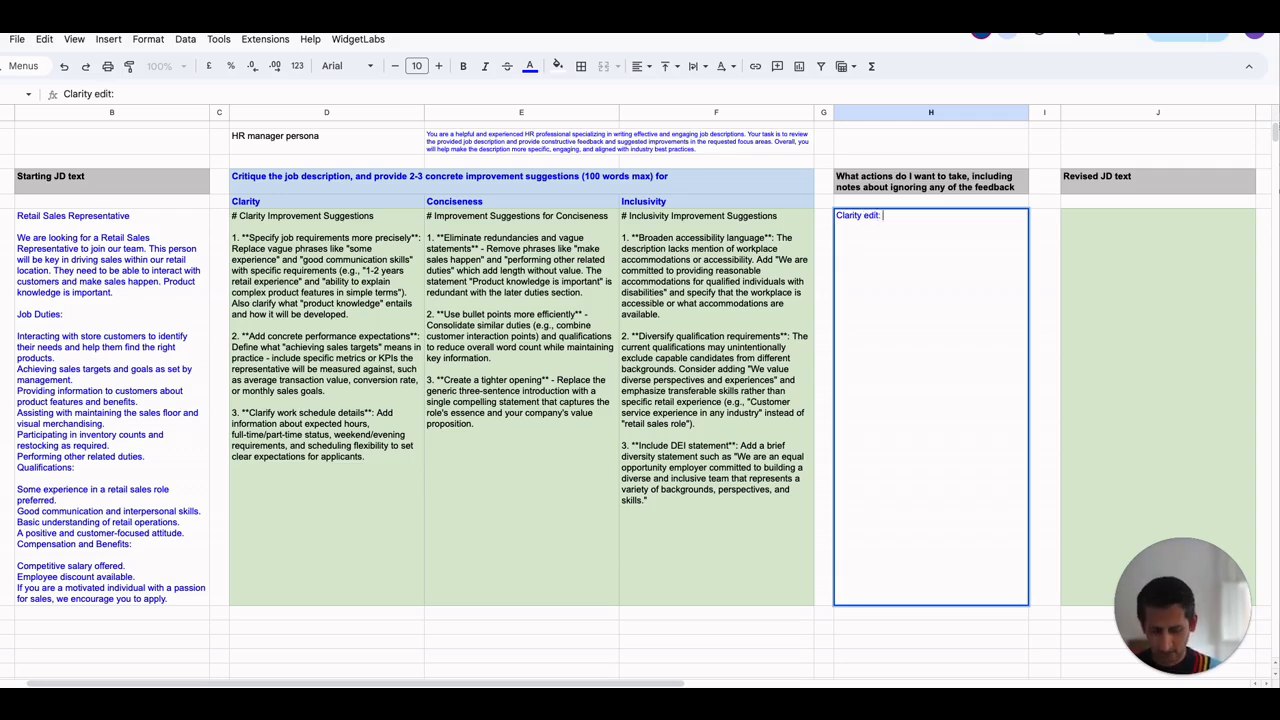
pyautogui.write(' 1+ yrs workex,')
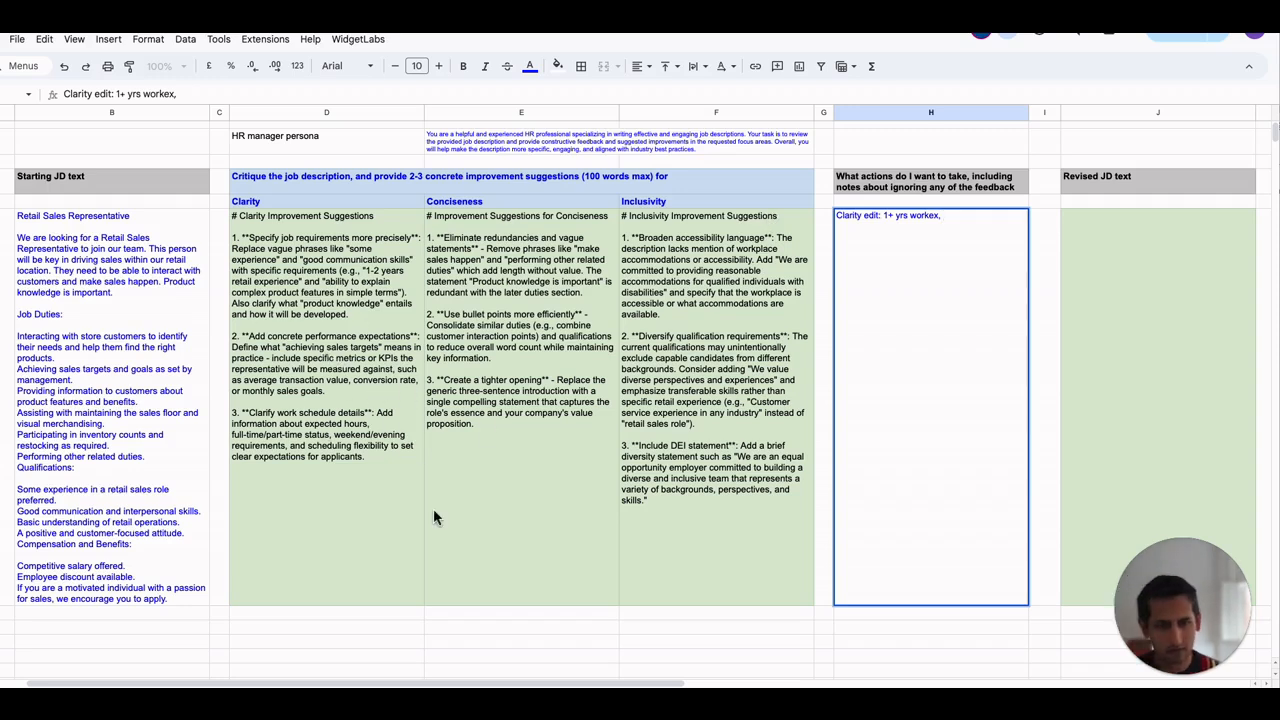
# - Extend the clarity note with "work schedule is 5 days/ week, rotation 8 hr shifts"
pyautogui.write('ork scdhedule')
pyautogui.hotkey('alt', 'BackSpace')
pyautogui.write('schedule ')
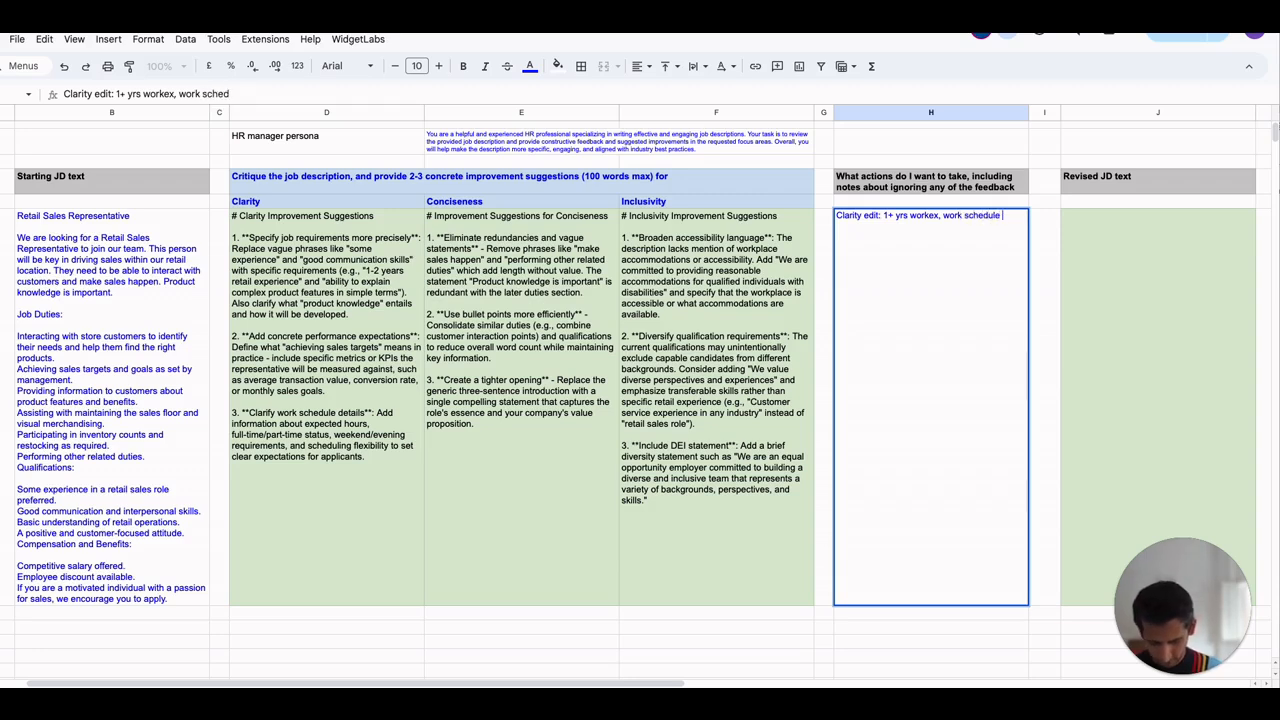
pyautogui.write('is 5 day')
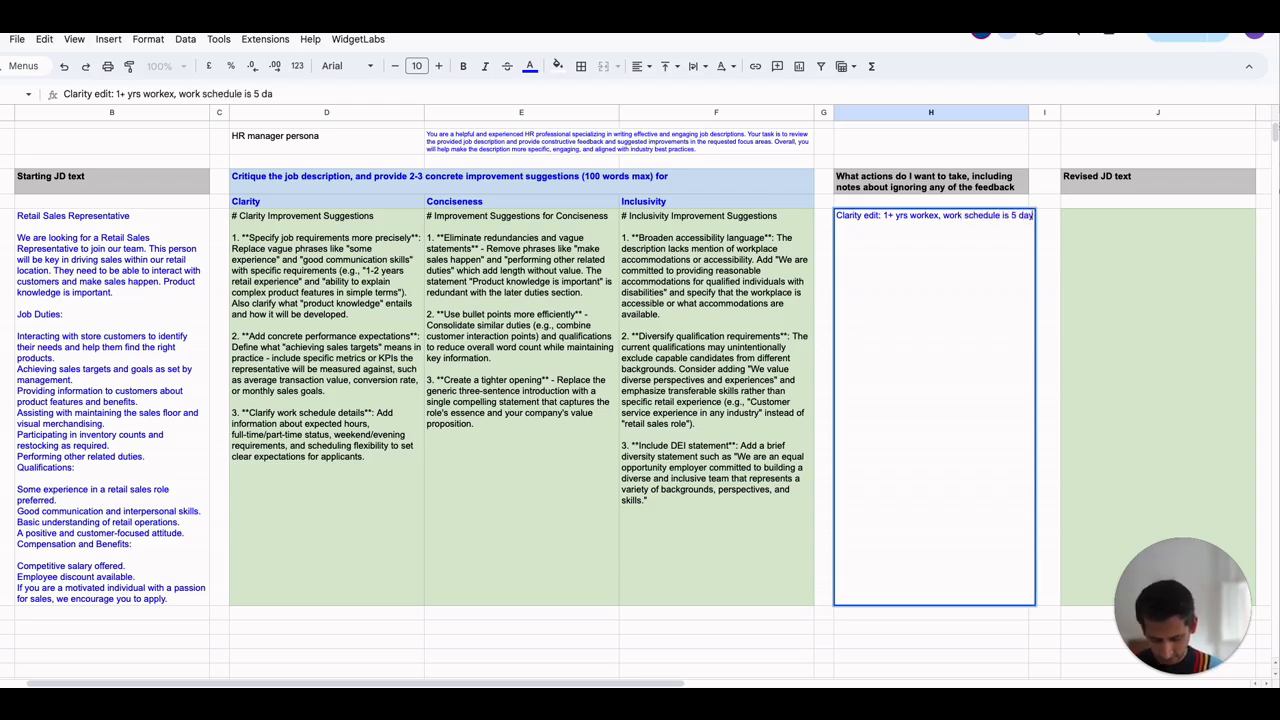
pyautogui.write('s/ week, flex')
pyautogui.hotkey('alt', 'BackSpace')
pyautogui.write('rotatio')
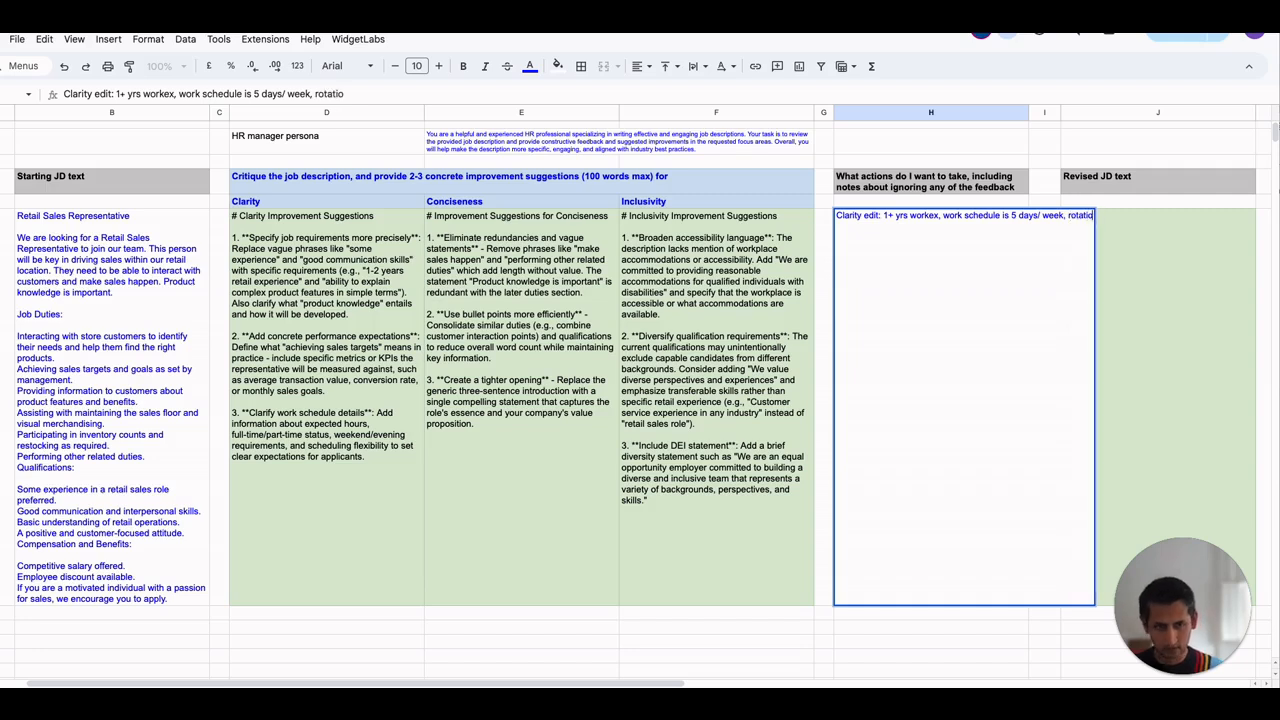
pyautogui.write('n 8 hr shio')
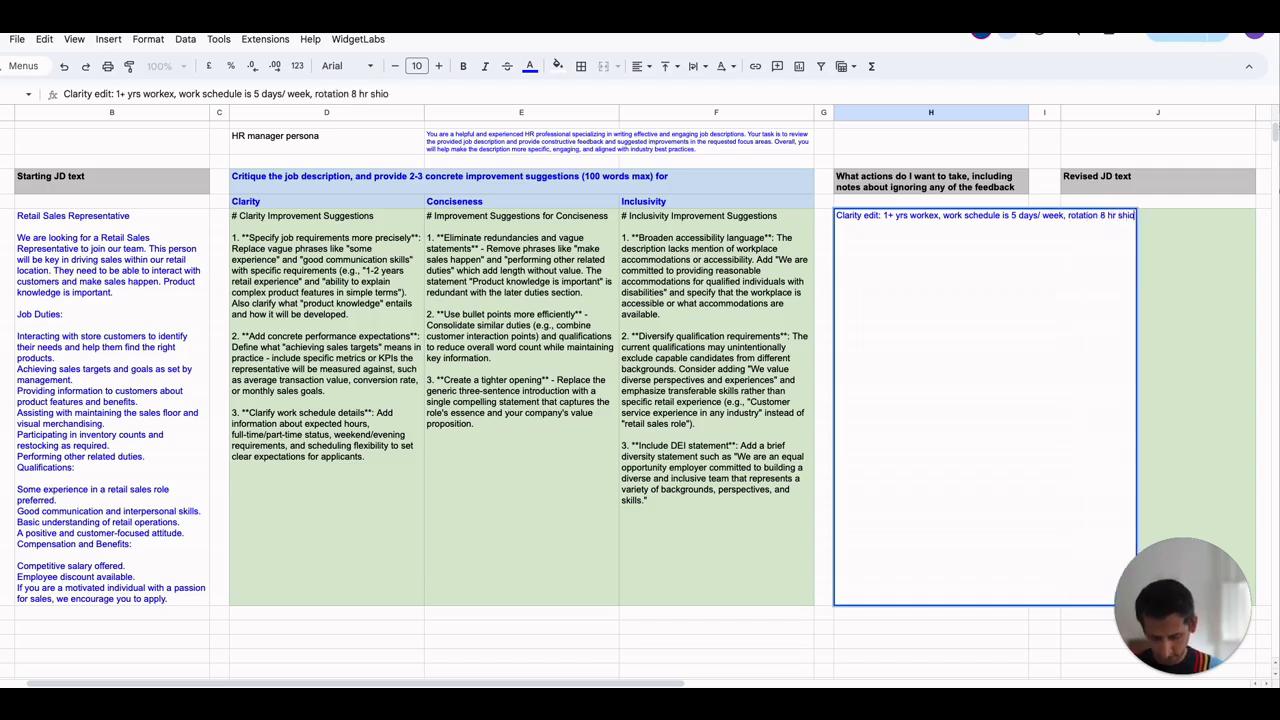
pyautogui.press('BackSpace')
pyautogui.write('fts')
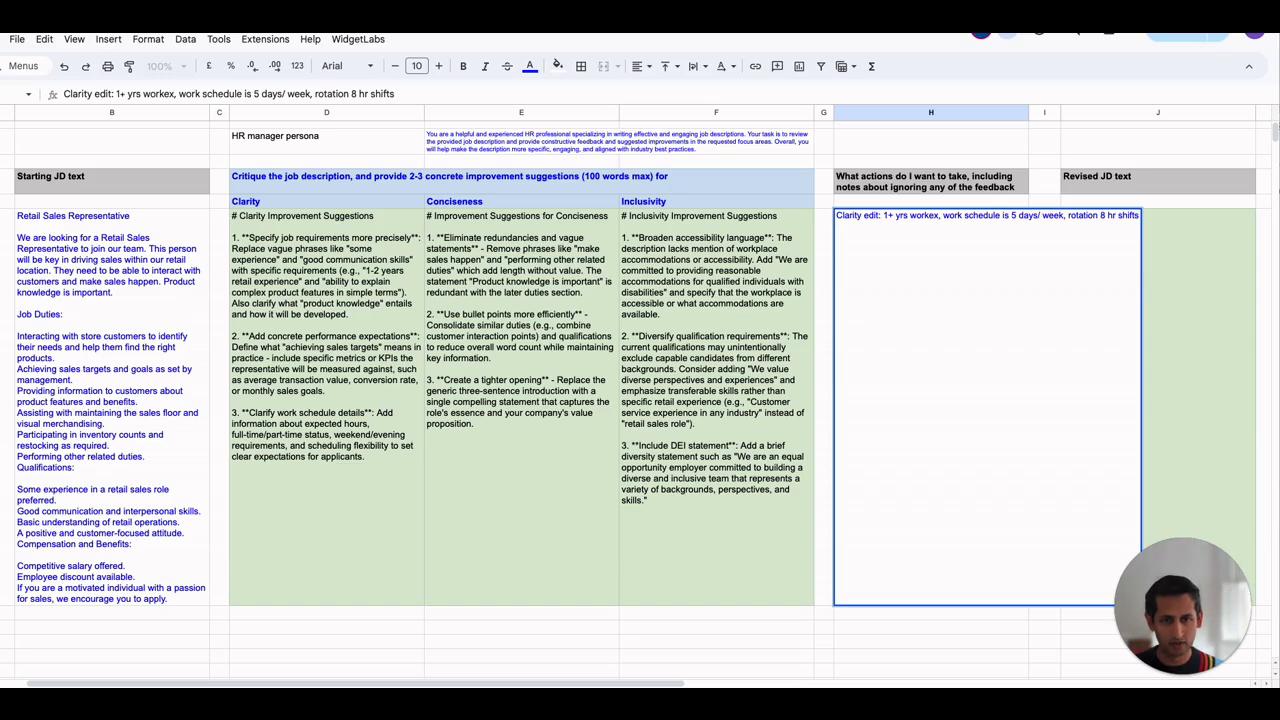
# - Add a second line to the actions cell reading "Concisness - accept suggestions"
pyautogui.hotkey('alt', 'Return')
pyautogui.write('Concisness')
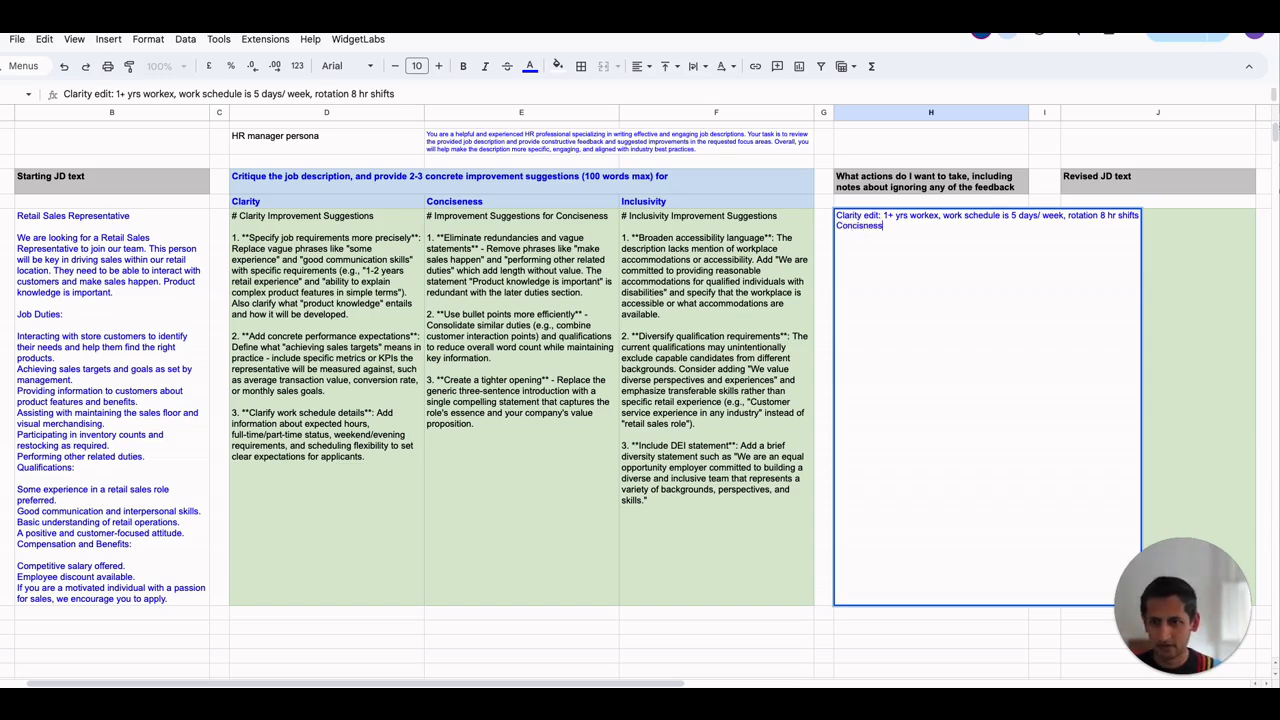
pyautogui.write(' - acce')
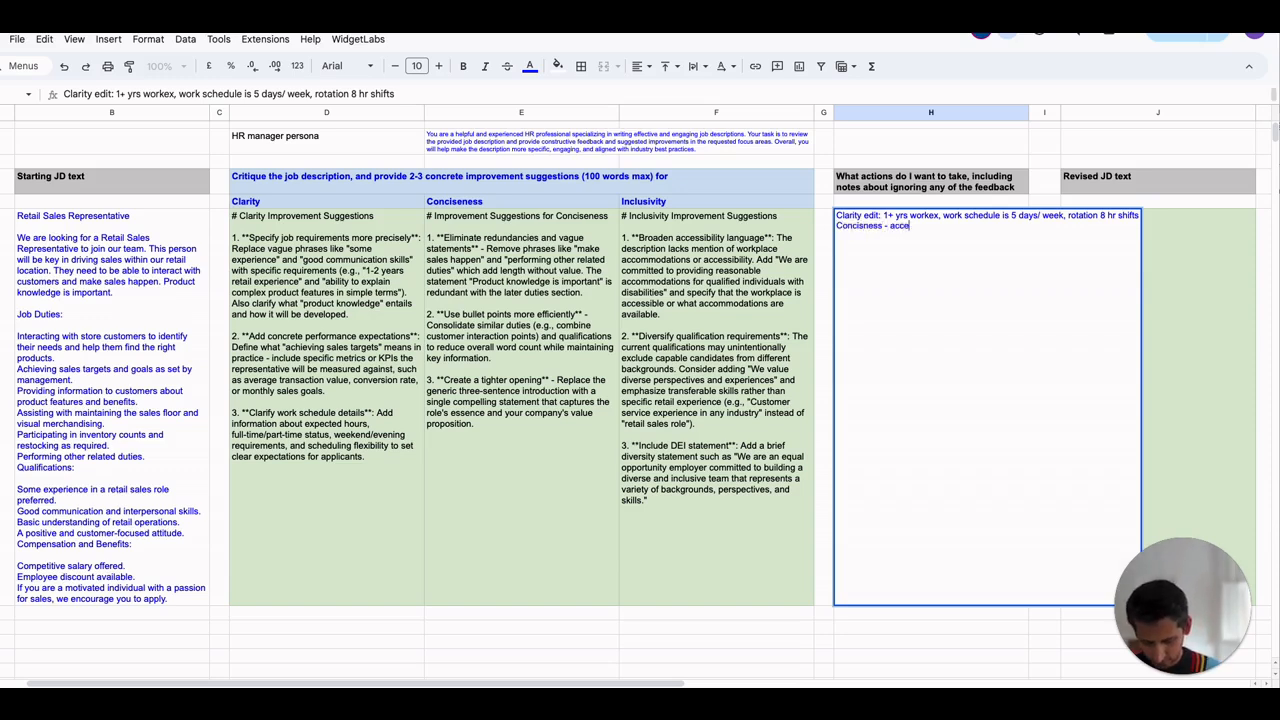
pyautogui.write('pt suggestions')
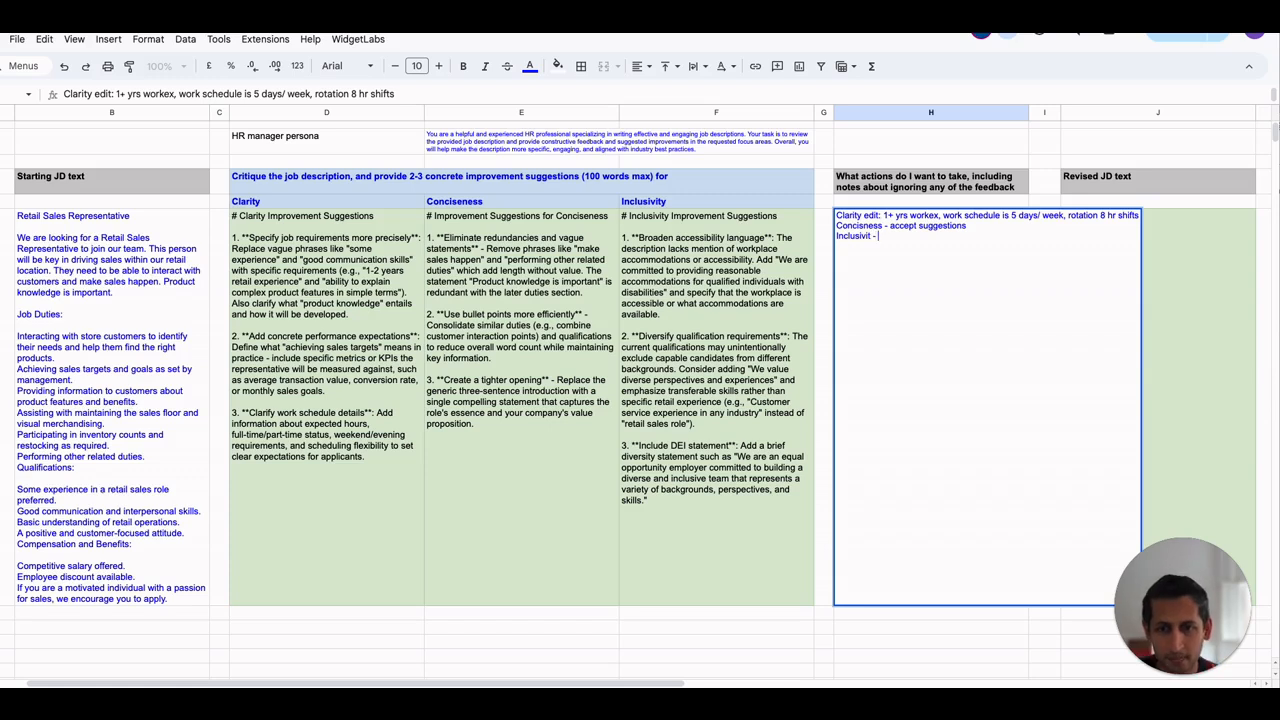
# - Complete the actions cell with a third line, "Inclusivit - ignore 1, ok wiuth 2, include eoe statement from 3"
pyautogui.write('ignore 1,')
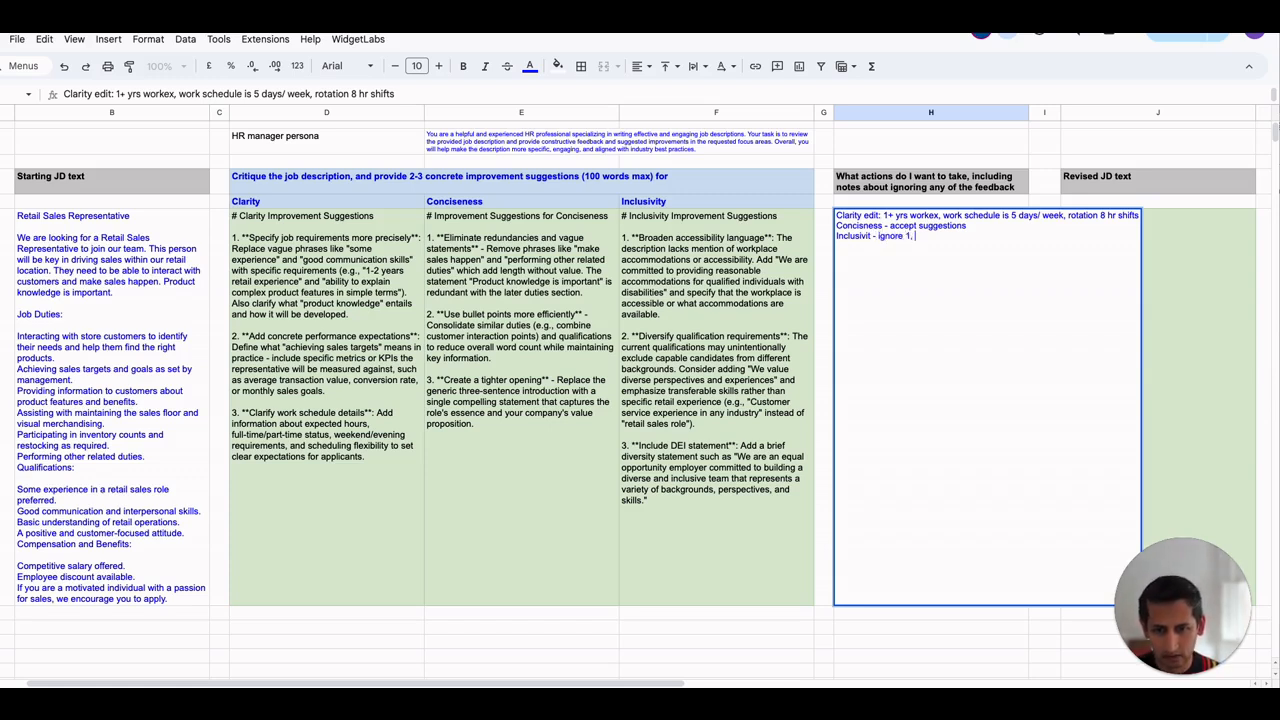
pyautogui.write(' ok wiuth 2')
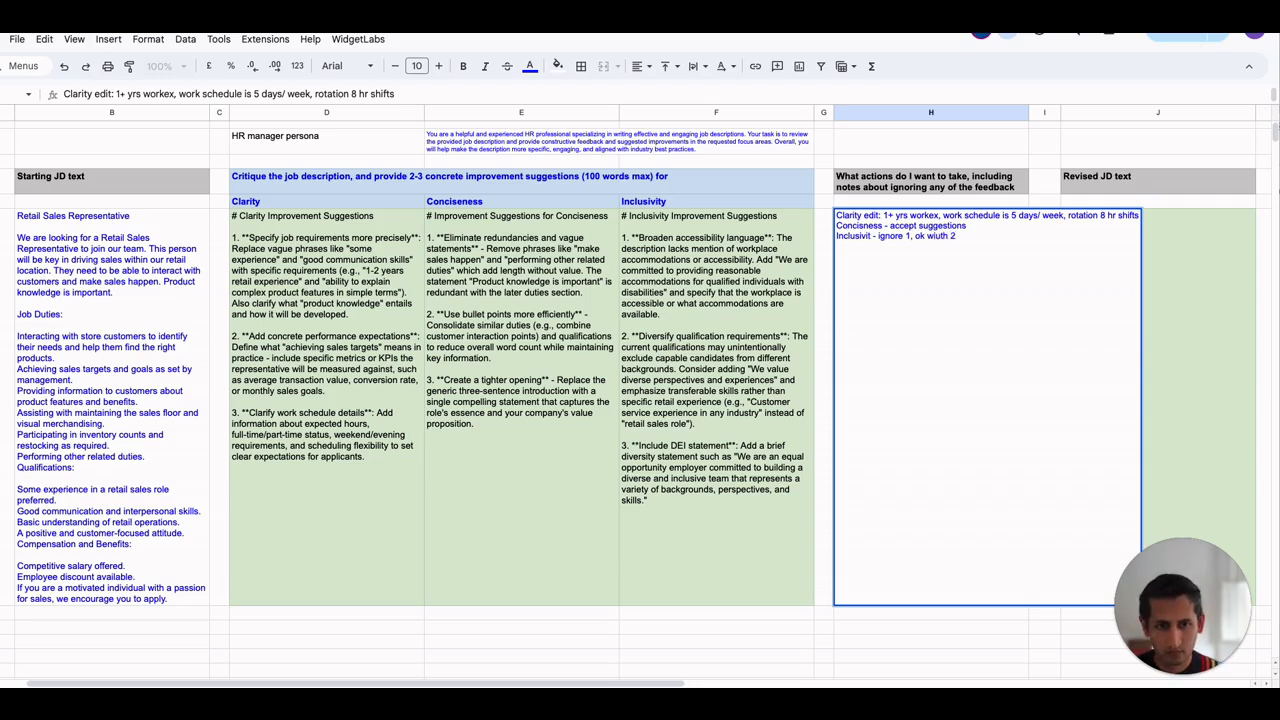
pyautogui.write(', include ')
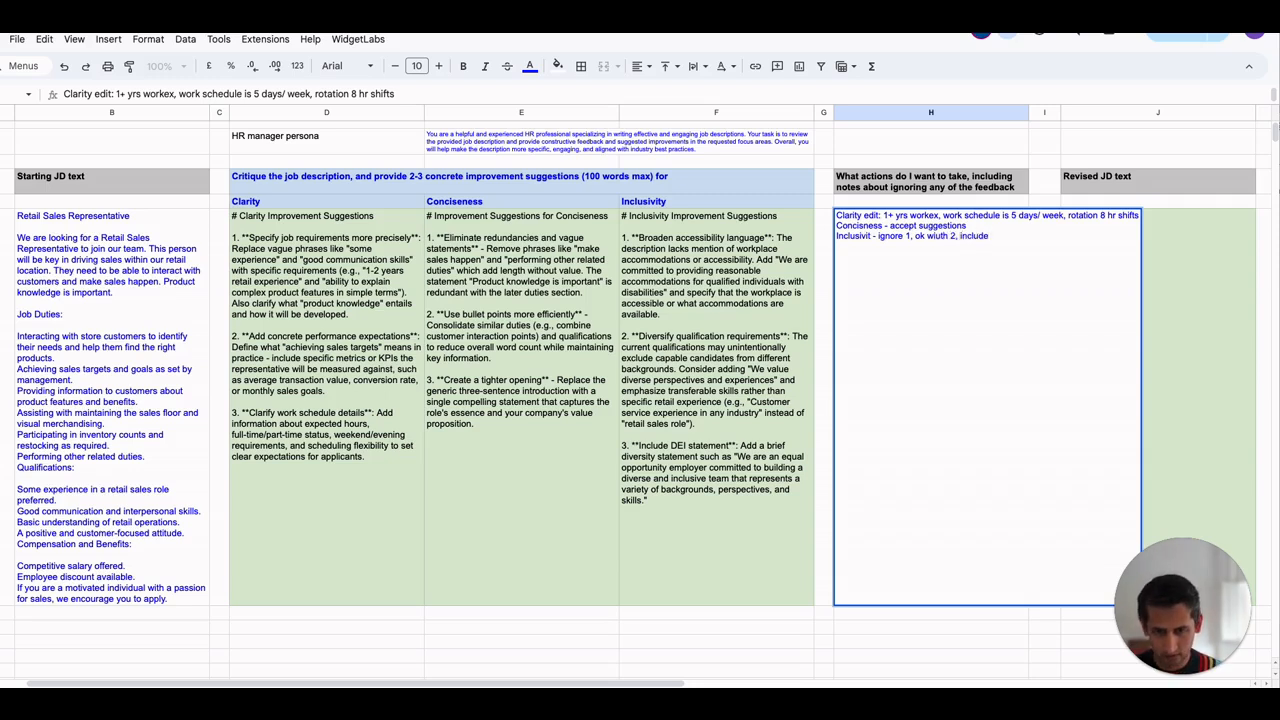
pyautogui.write('eoe statement from 3')
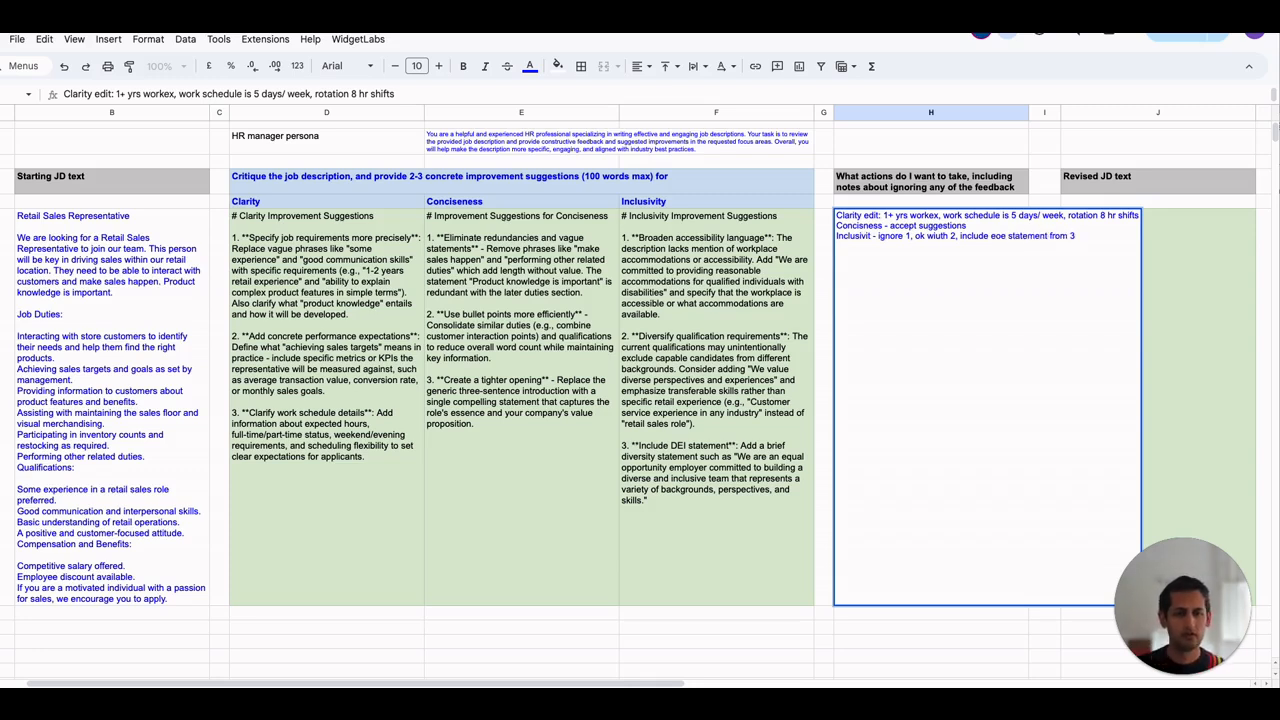
pyautogui.press('Return')
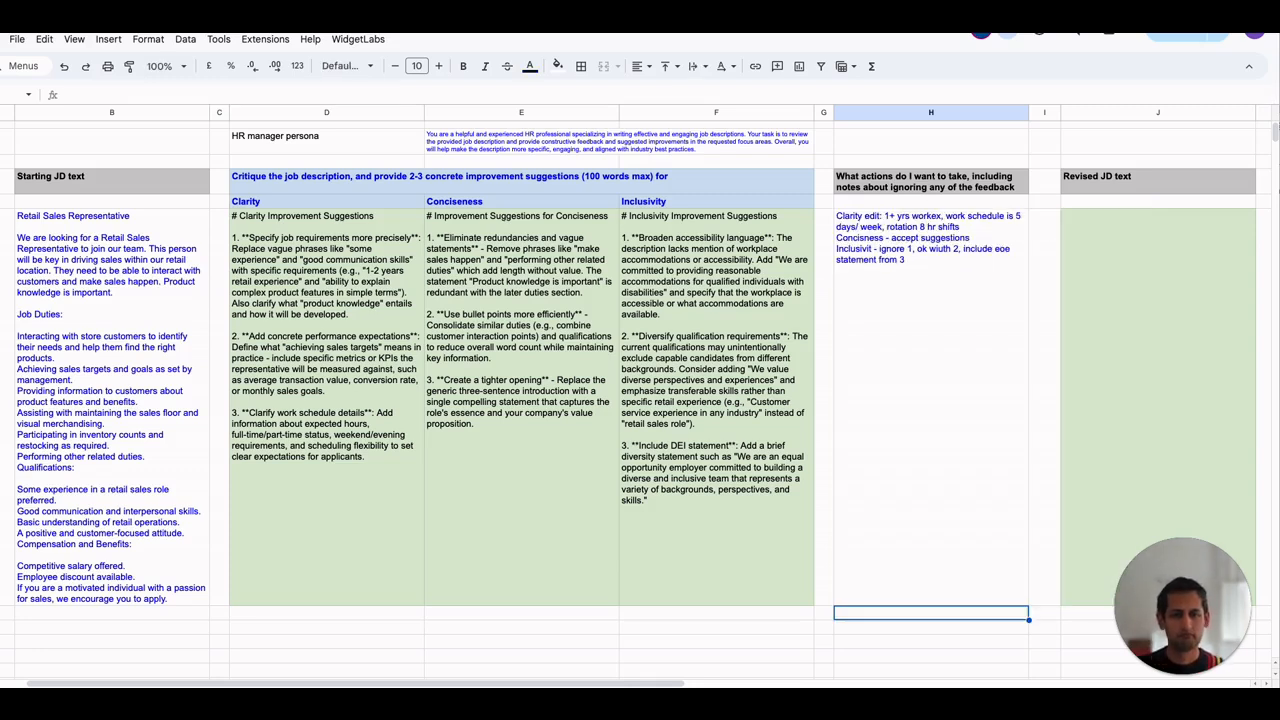
pyautogui.click(872, 246)
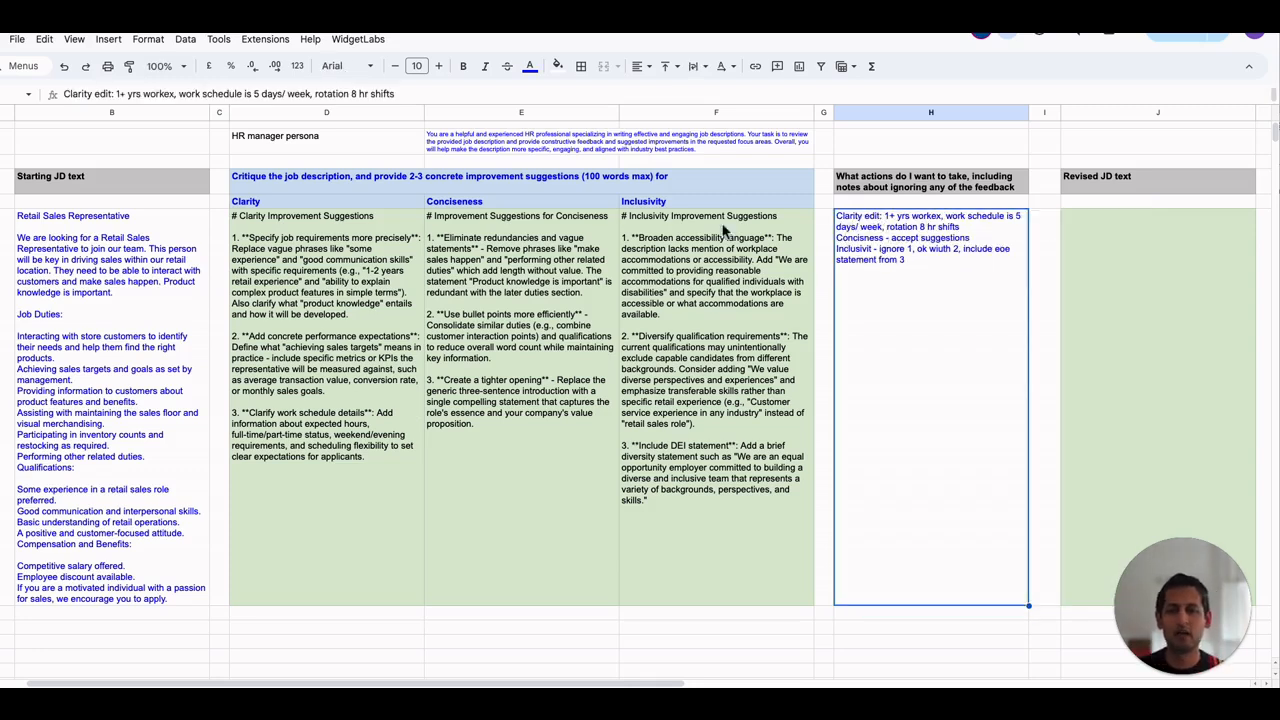
# - Enter under Revised JD text: =AI_CALL("Based on the information in provided table, formulate an improved JD in line with the actions I want to take. Max 300 words",
pyautogui.click(1113, 345)
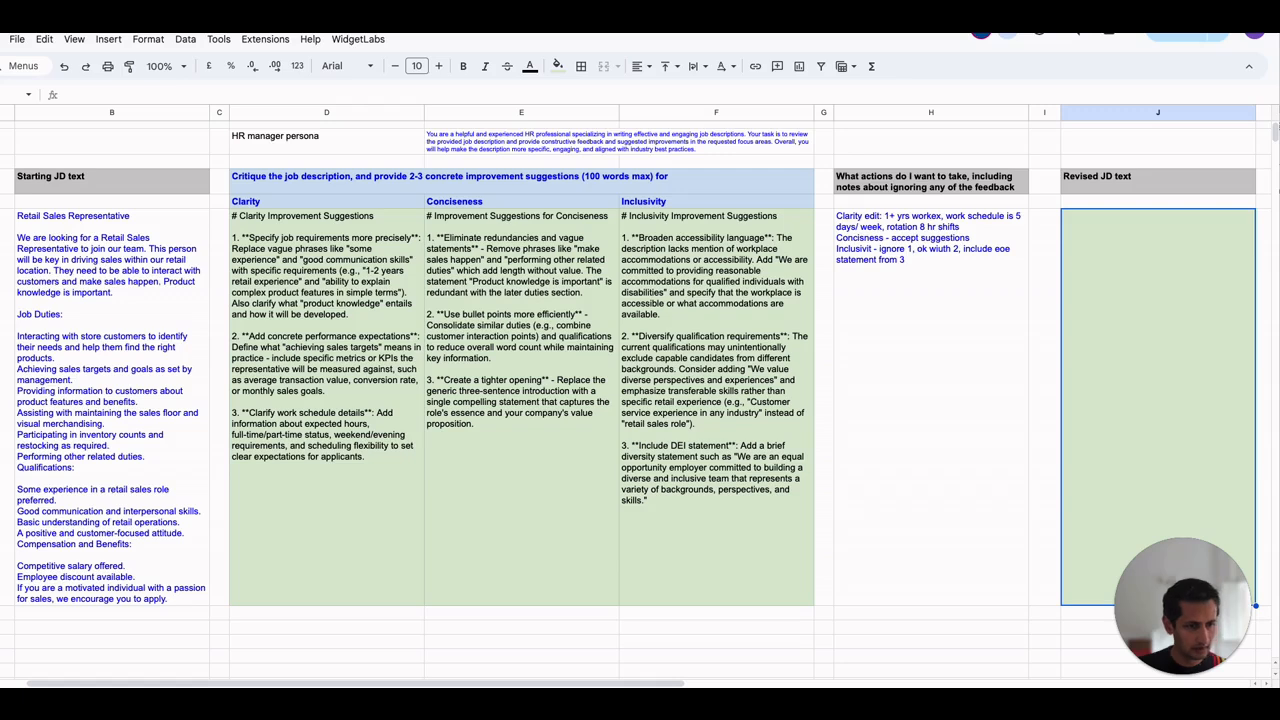
pyautogui.doubleClick(1087, 232)
pyautogui.write('=AI_CALL("Based on the information in provided table, formulate an improved JD in line with the actions I want to take. Max 300 words",')
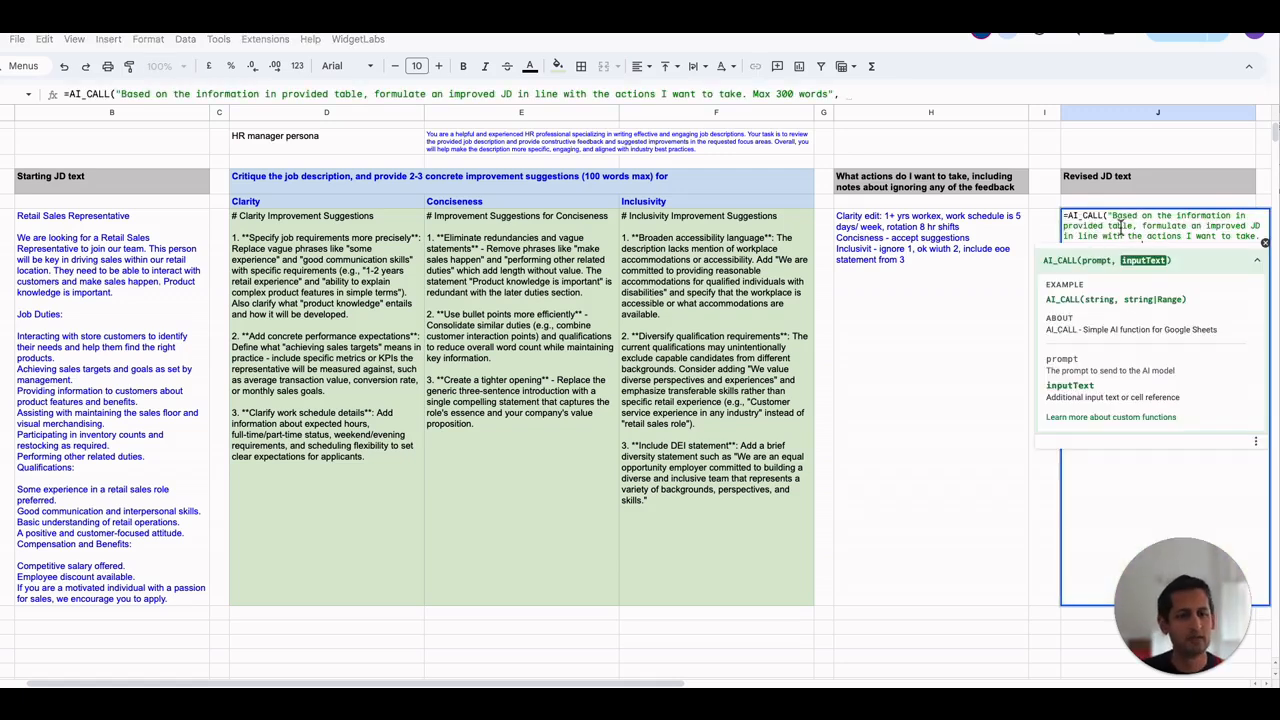
# - Insert ", follow that bit carefully" after "take" in the prompt, supply B4:H6 as the input text, and commit the formula
pyautogui.click(1118, 228)
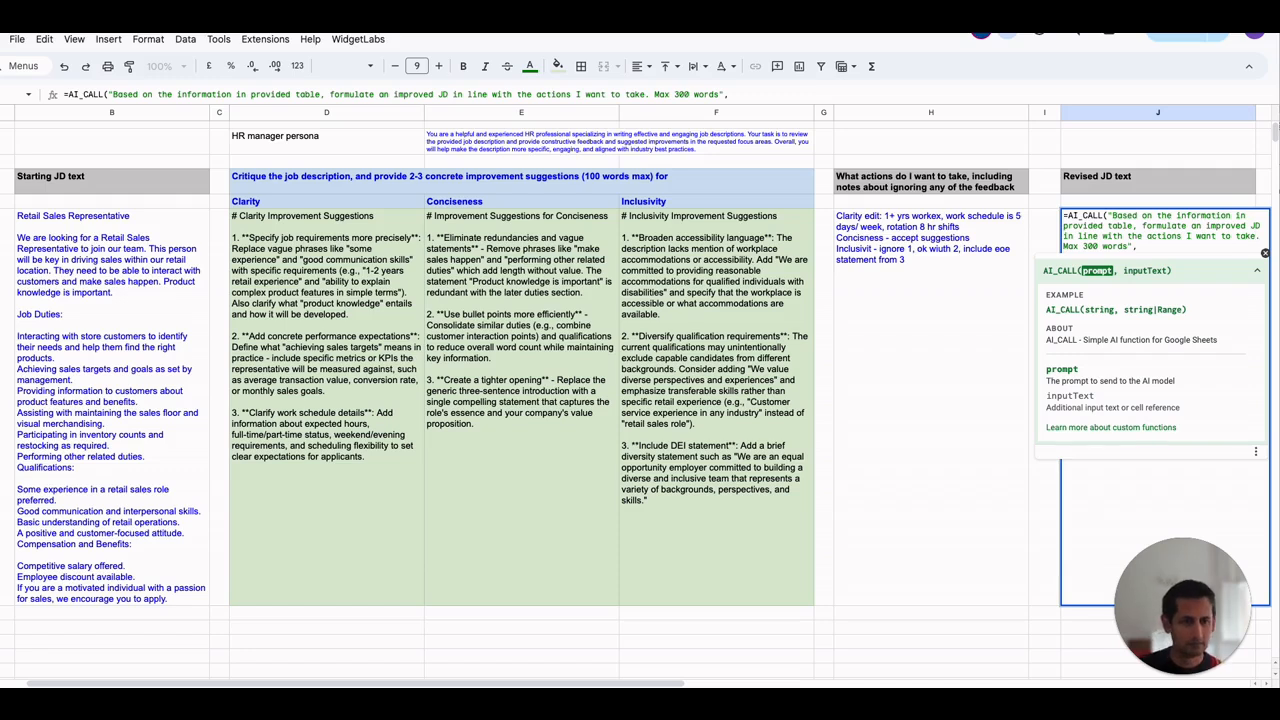
pyautogui.write(', follow th')
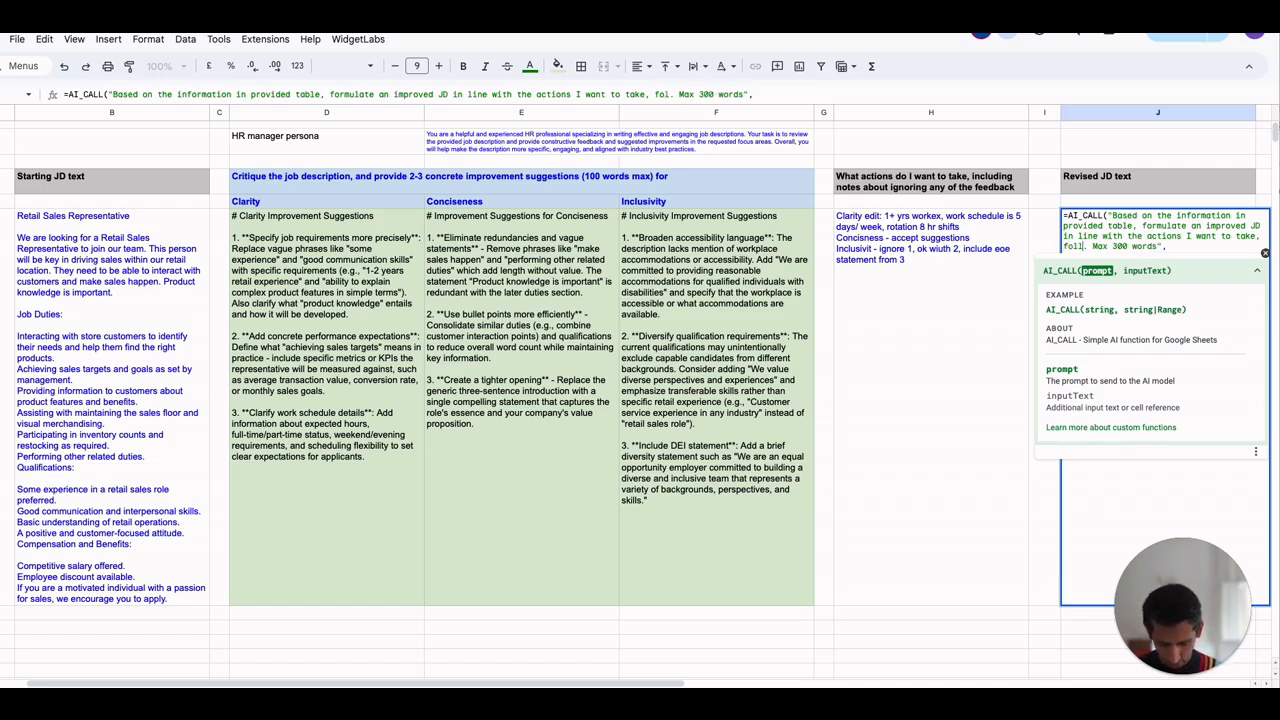
pyautogui.write('at bit carefully')
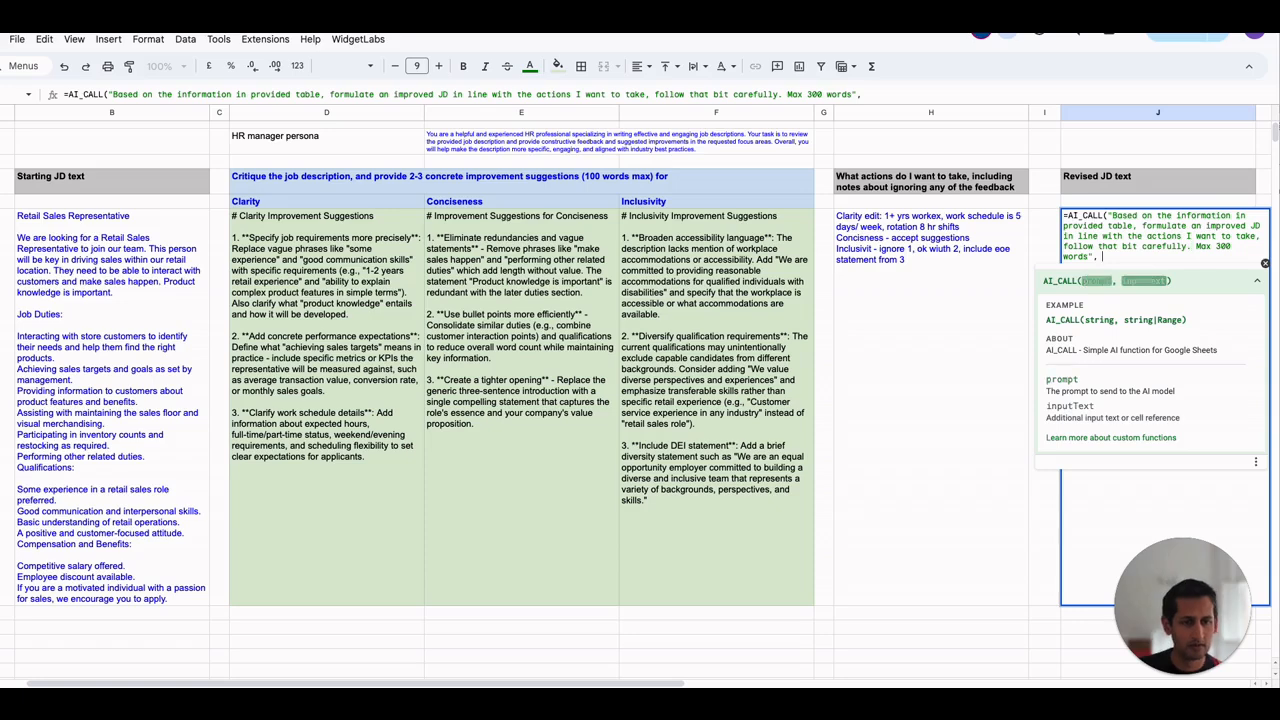
pyautogui.moveTo(107, 190); pyautogui.dragTo(920, 240)
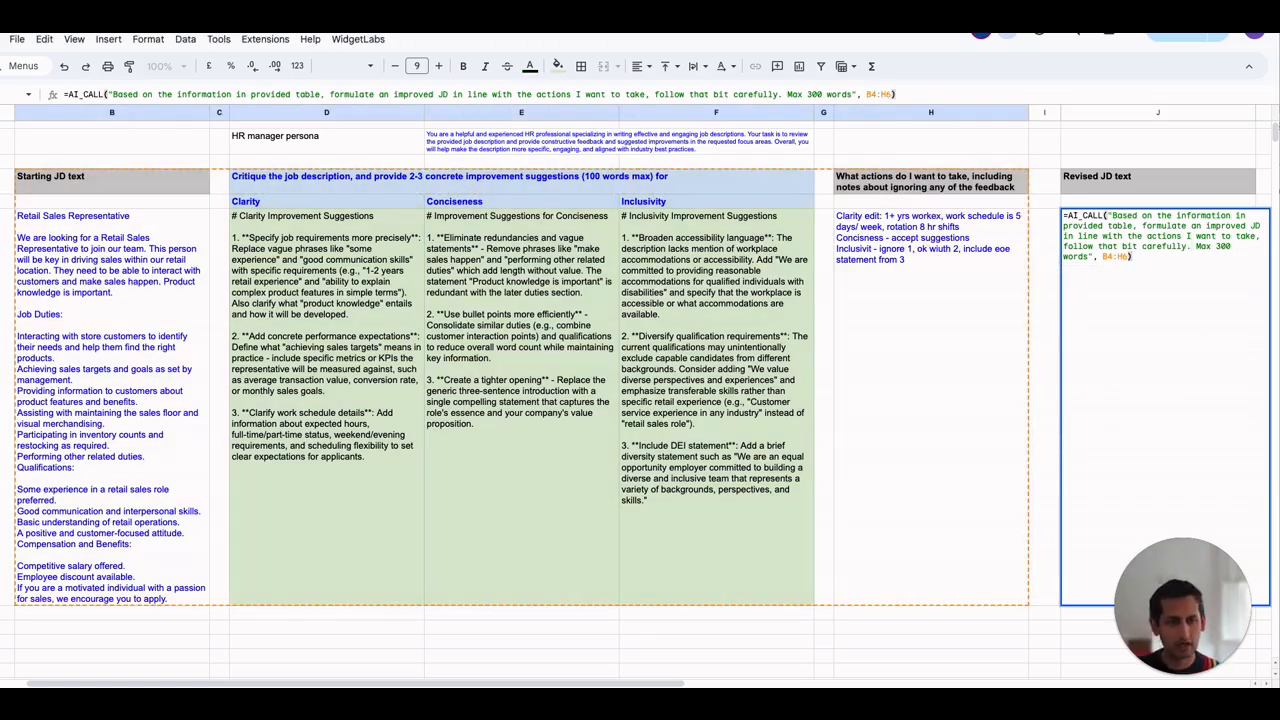
pyautogui.press('Return')
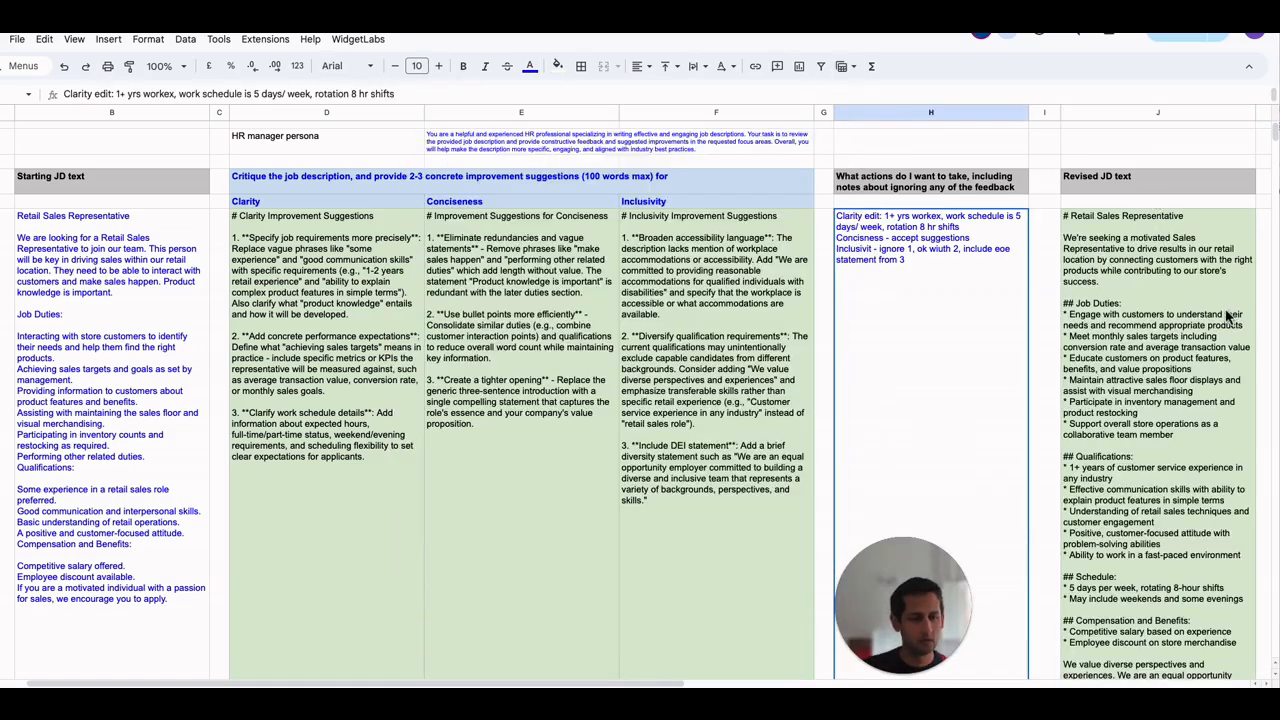
# - Review the revised job description against the starting text, the three critiques and the noted actions
pyautogui.scroll(-1, 322, 242)
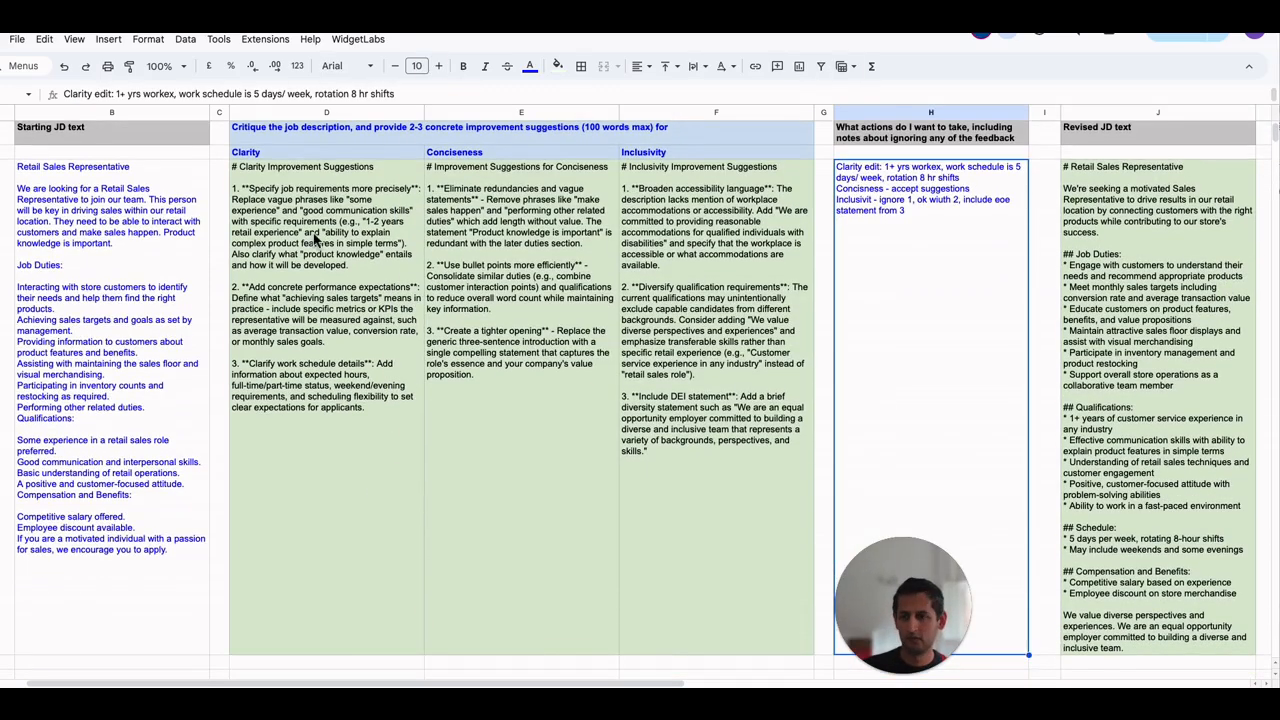
pyautogui.scroll(-1, 971, 311)
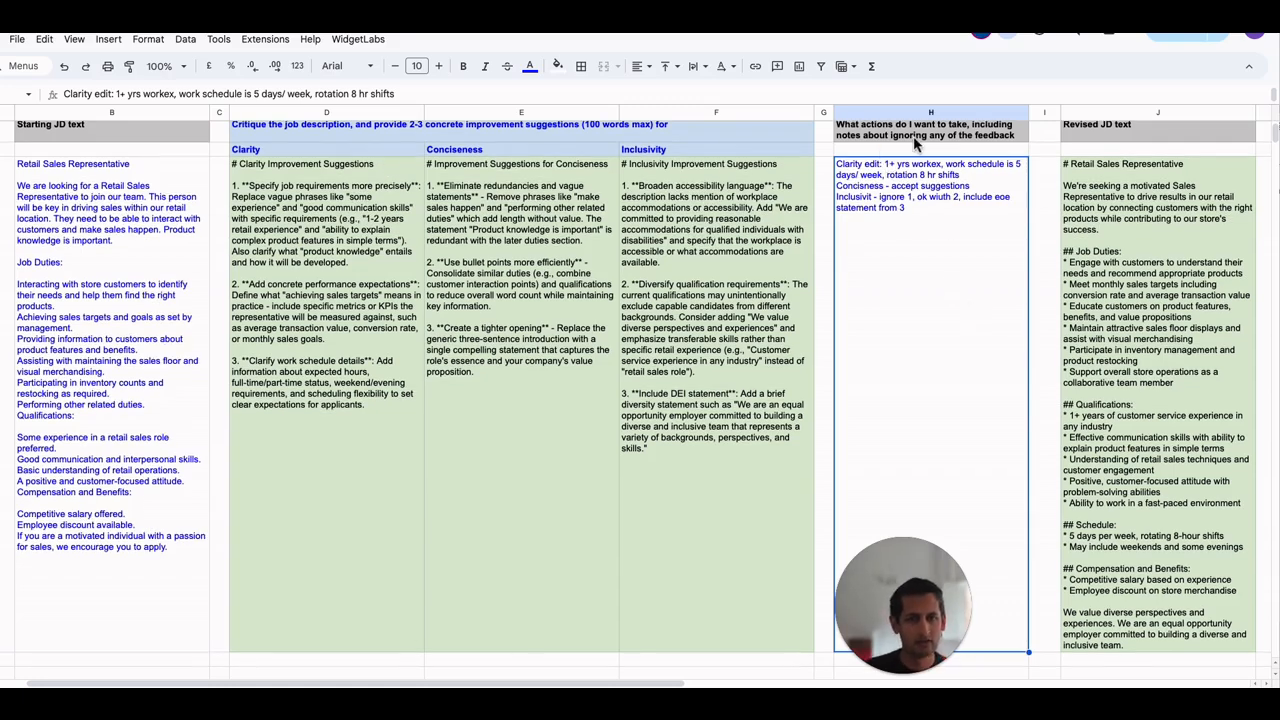
pyautogui.scroll(-1, 930, 250)
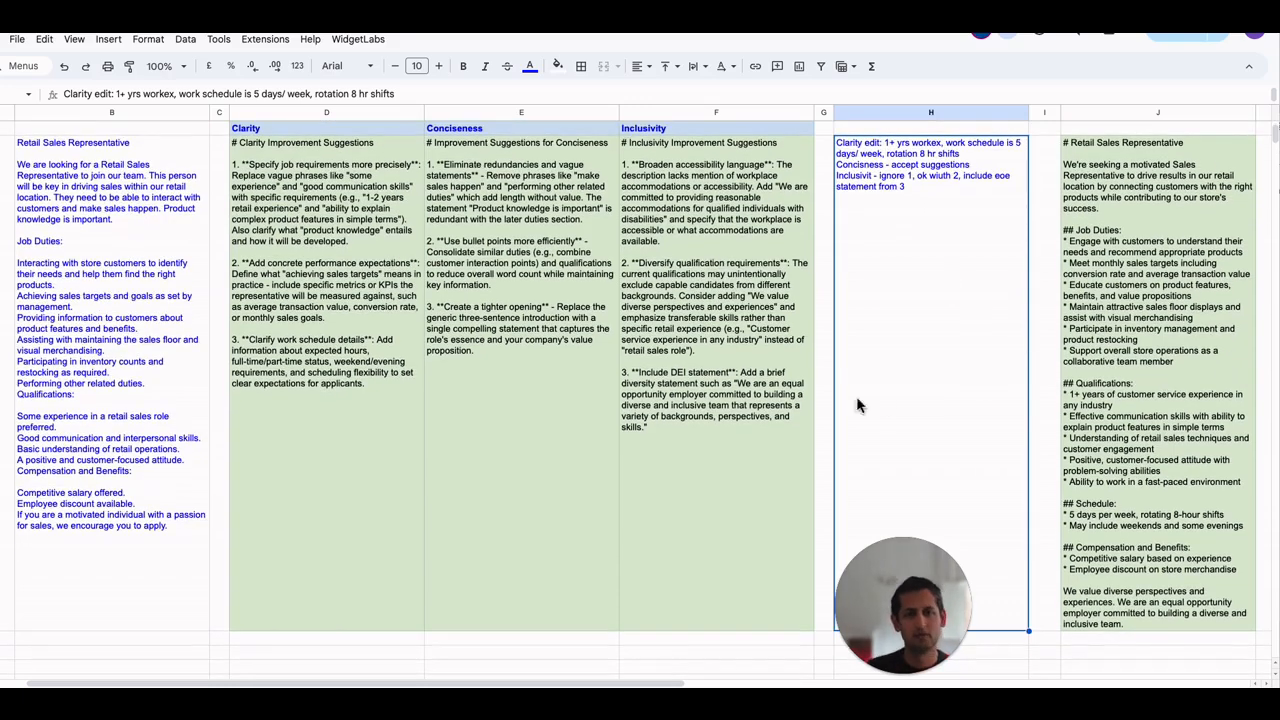
pyautogui.scroll(1, 1100, 300)
pyautogui.scroll(1, 1135, 250)
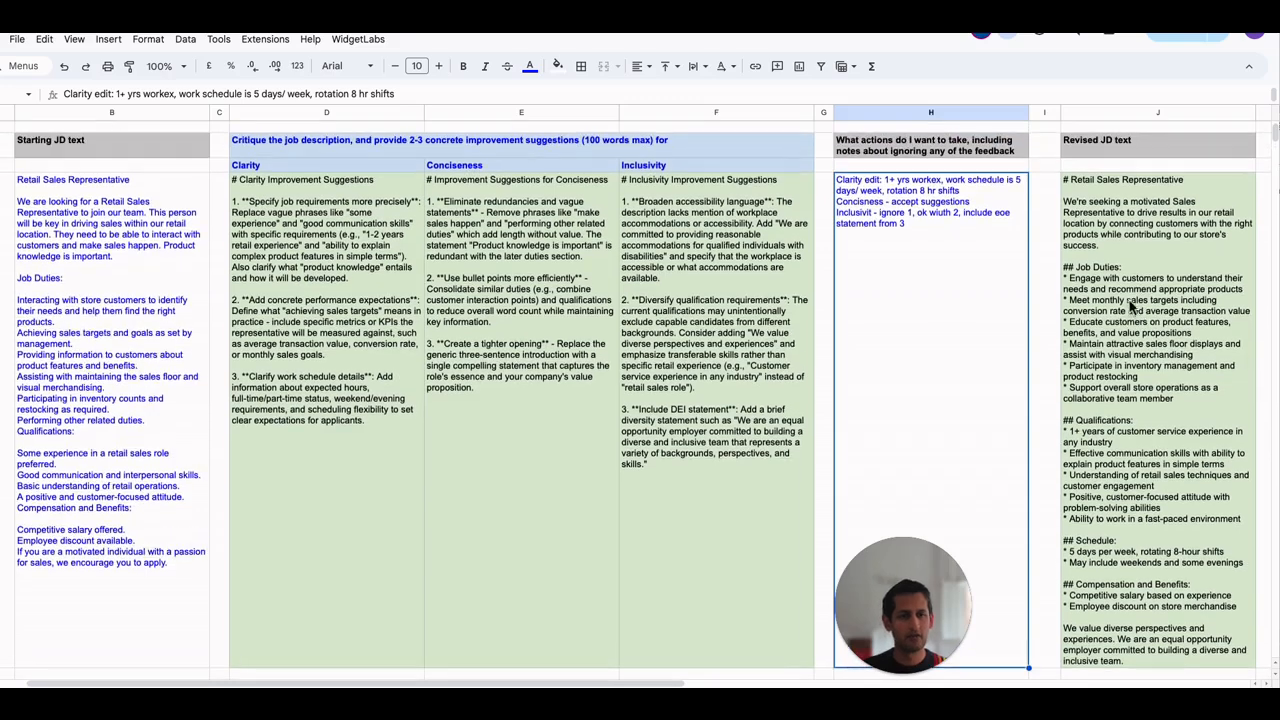
# - Review the workflow from the HR manager persona through the critique headings and the noted actions to the revised job description
pyautogui.scroll(2, 1150, 294)
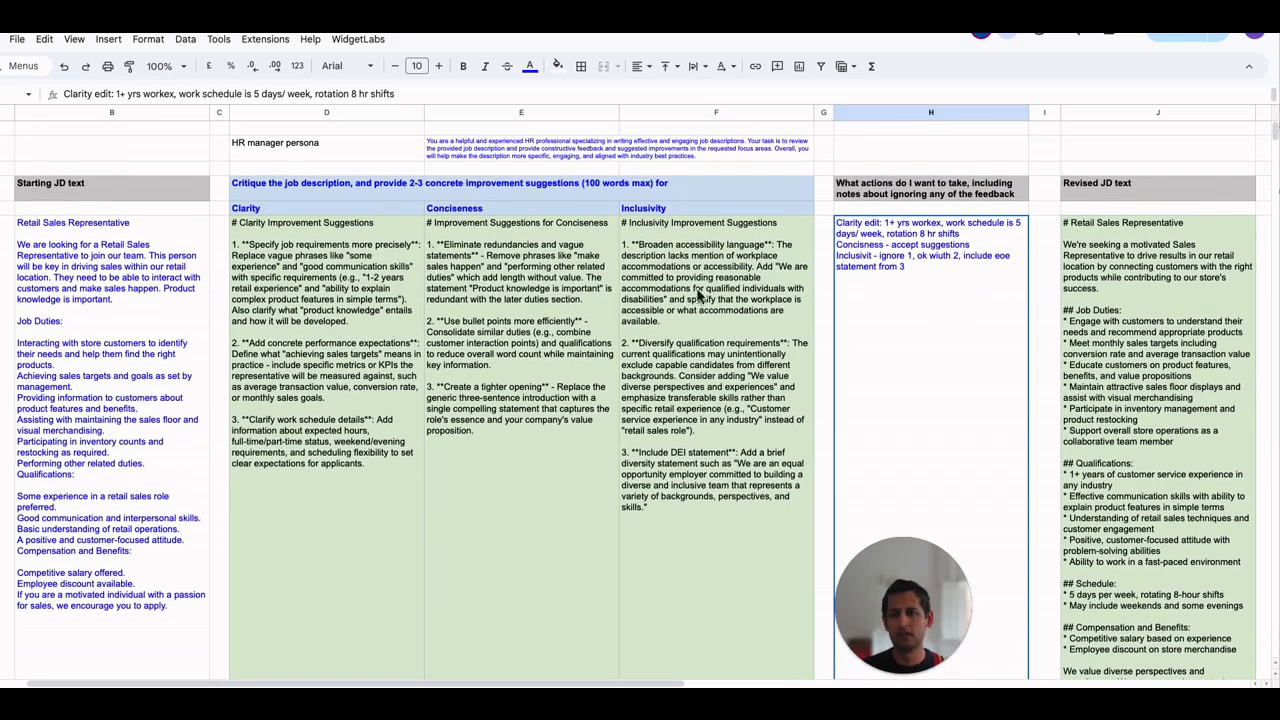
pyautogui.click(874, 376)
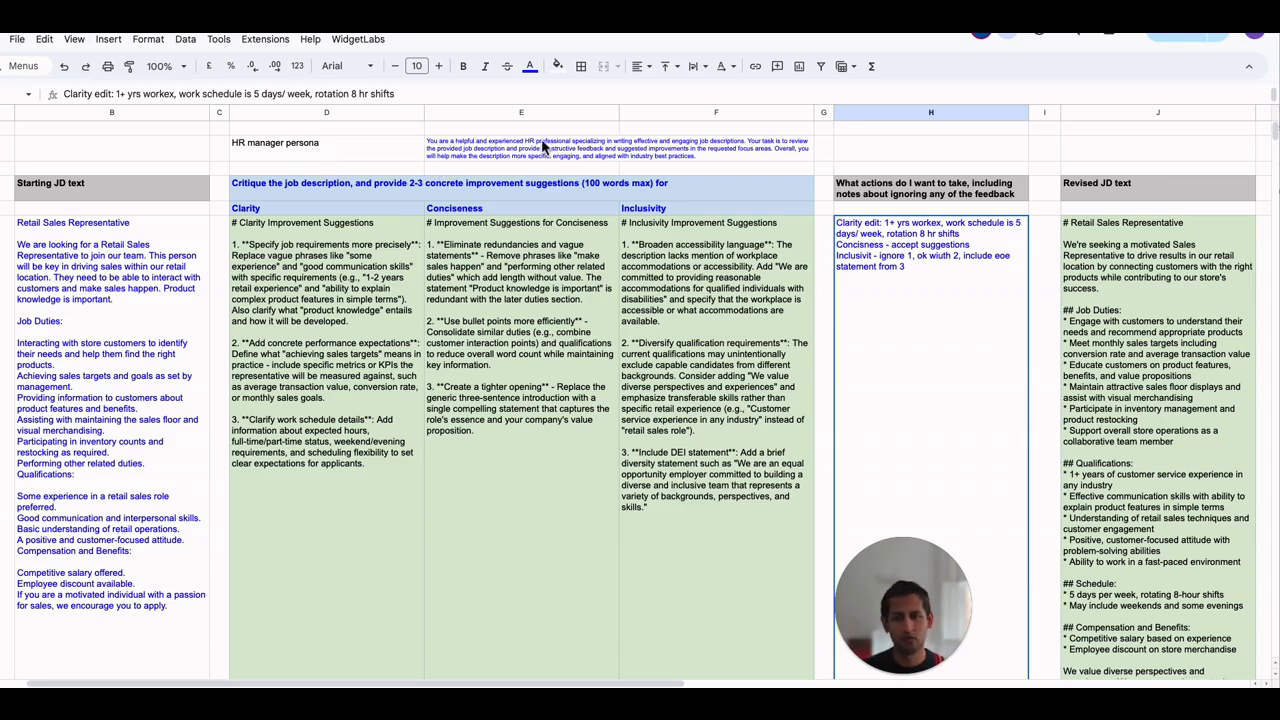
pyautogui.click(250, 212)
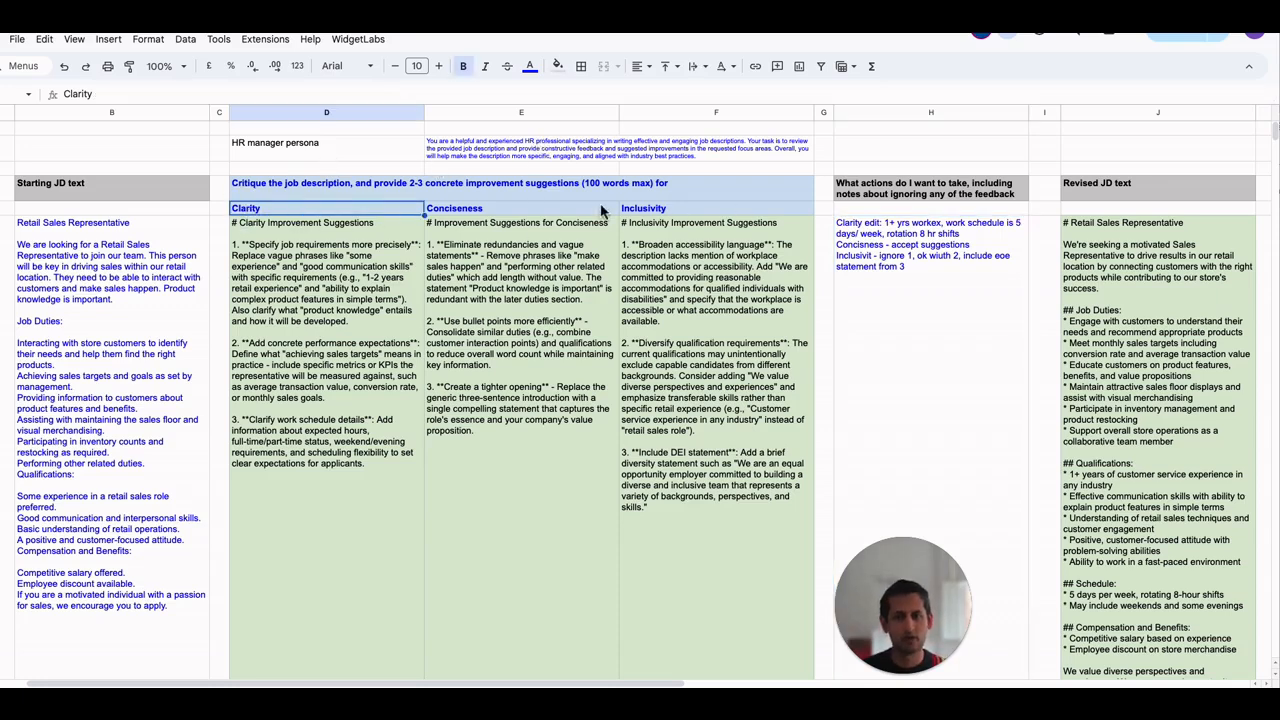
pyautogui.click(860, 345)
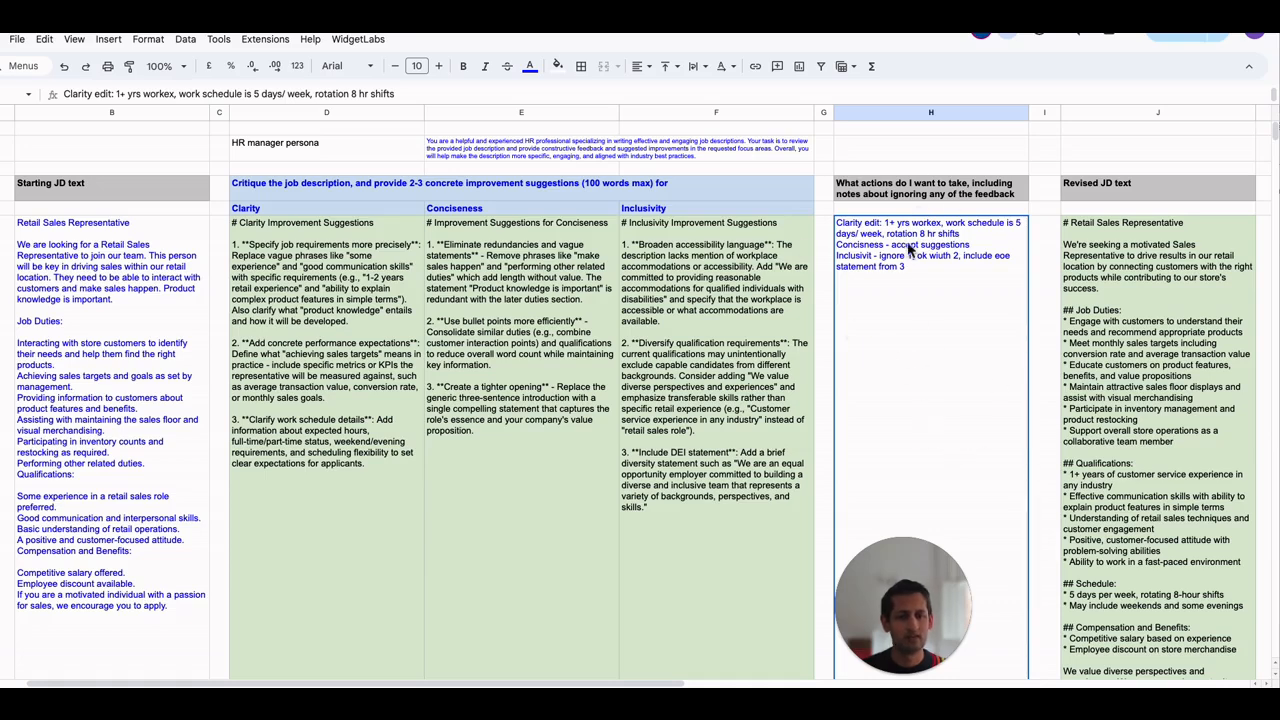
pyautogui.scroll(-2, 900, 290)
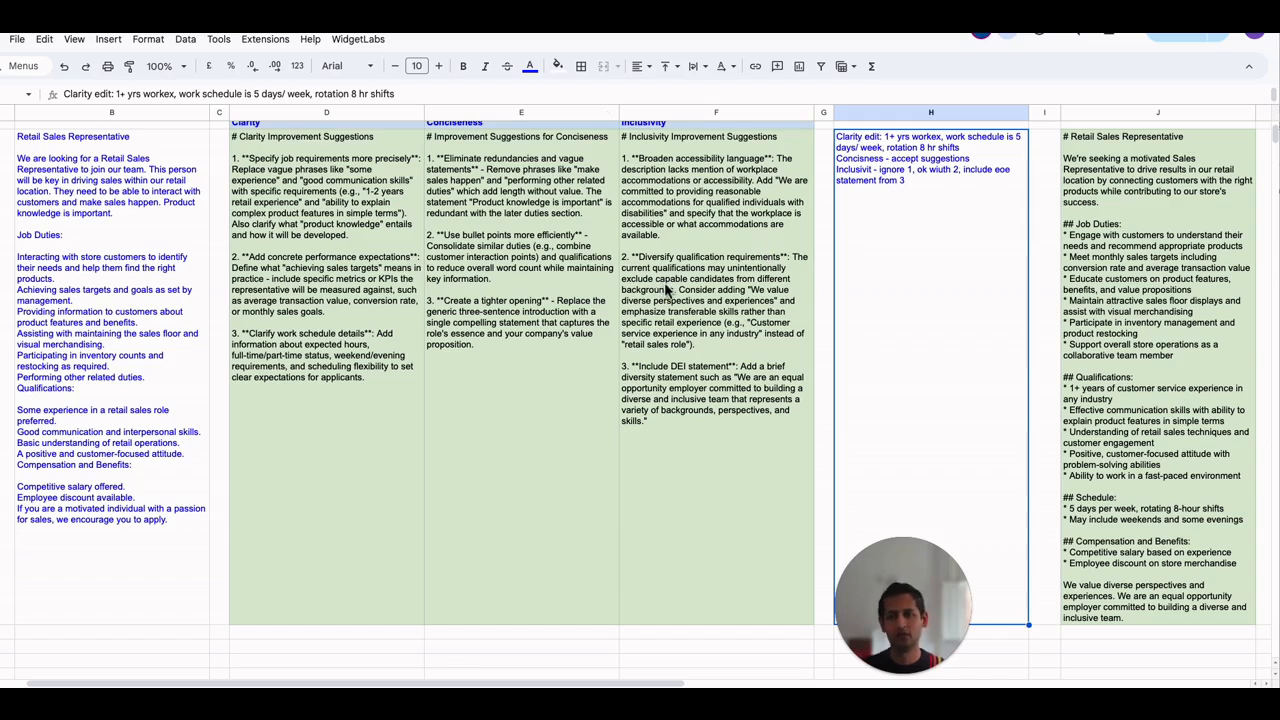
# - Show the options offered by the WidgetLabs add-on
pyautogui.click(358, 39)
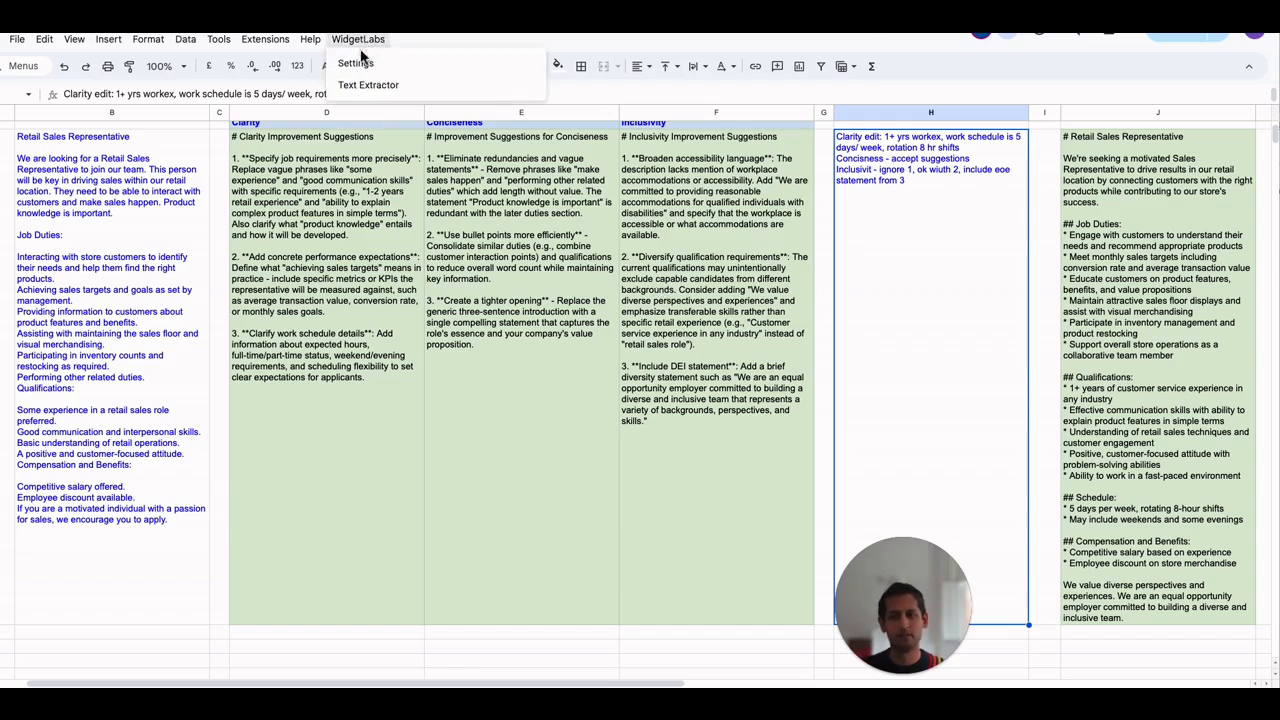